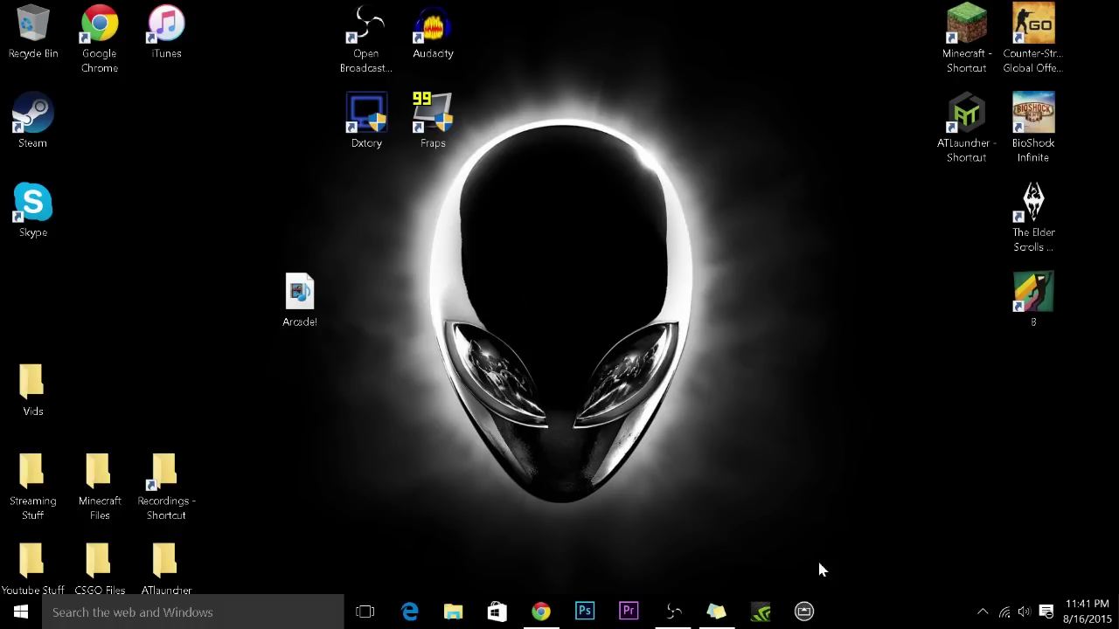
# - Switch to Chrome, load adf.ly/1MqgMg and skip the ad to reach the OptiFine forum thread
pyautogui.click(541, 612)
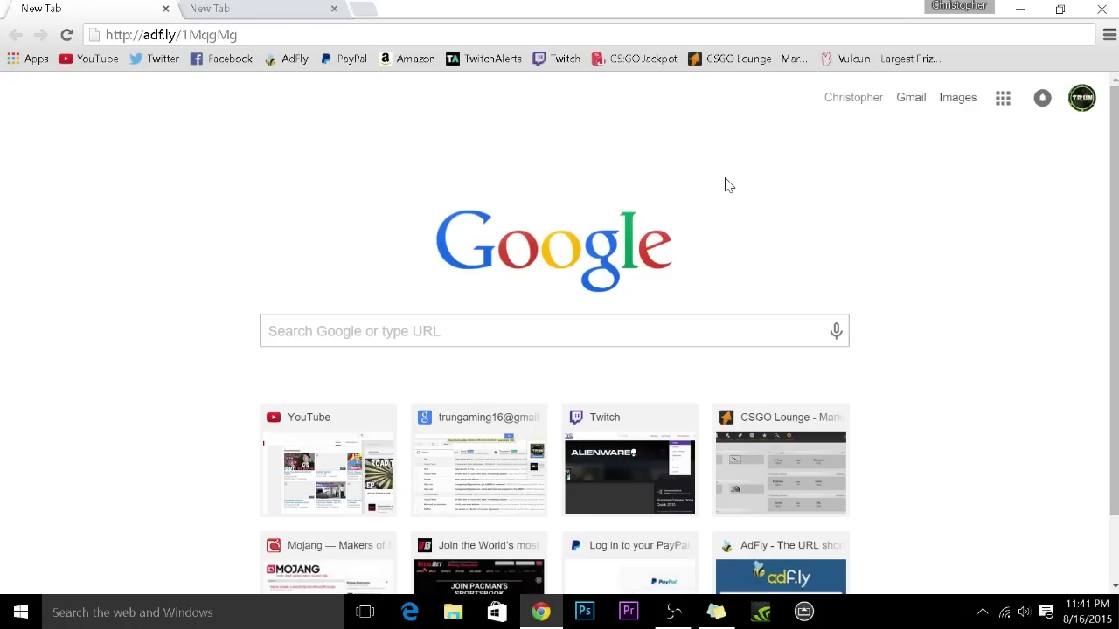
pyautogui.hotkey('ctrl', 'a')
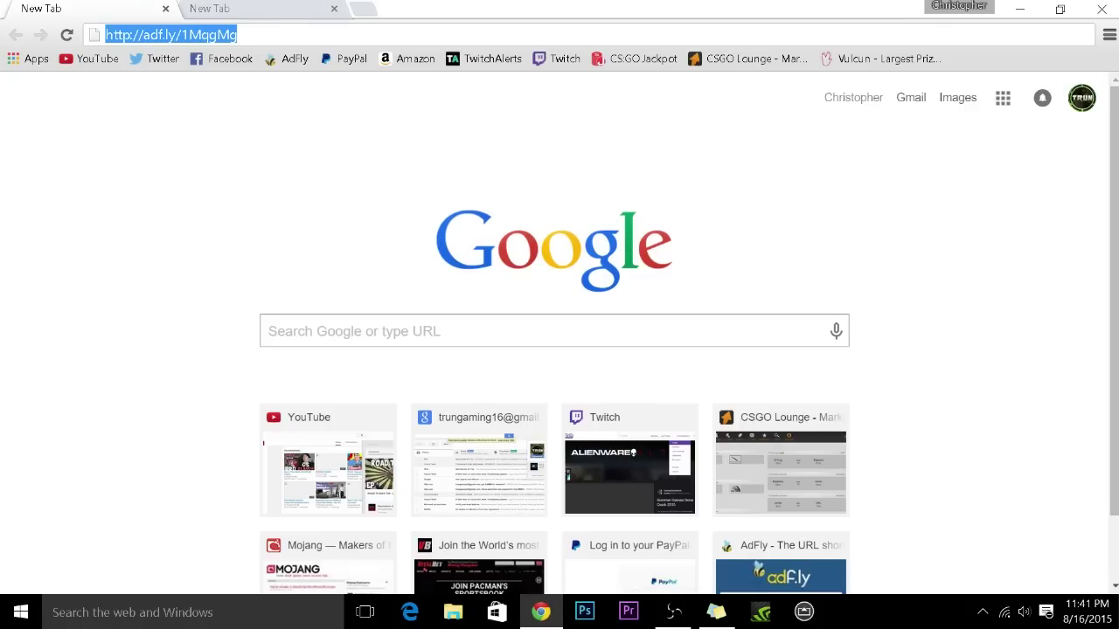
pyautogui.press('Return')
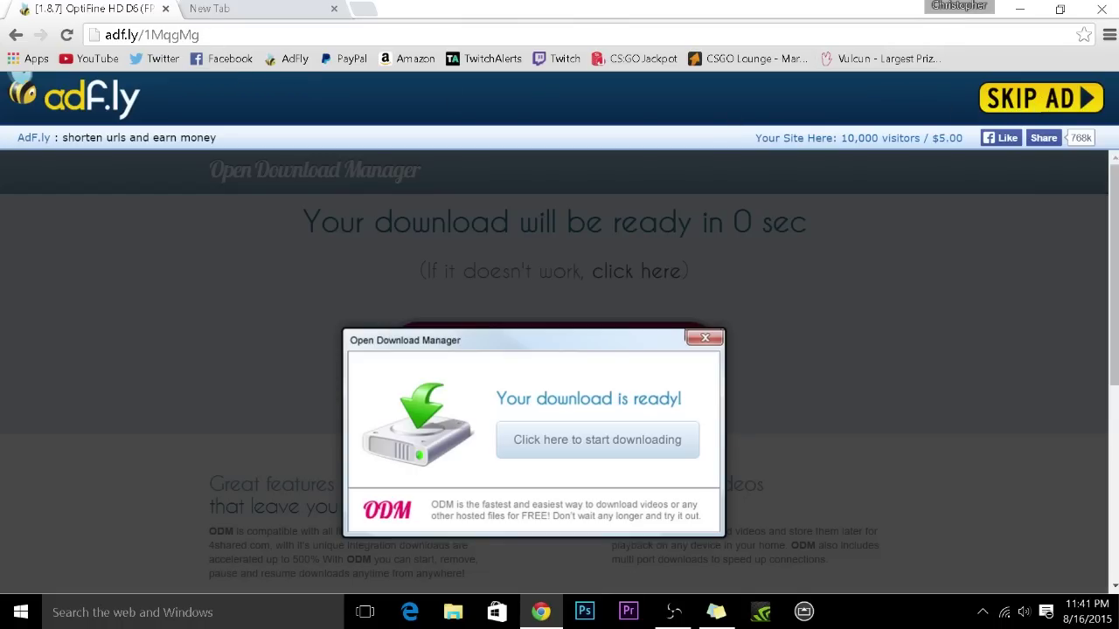
pyautogui.click(1037, 110)
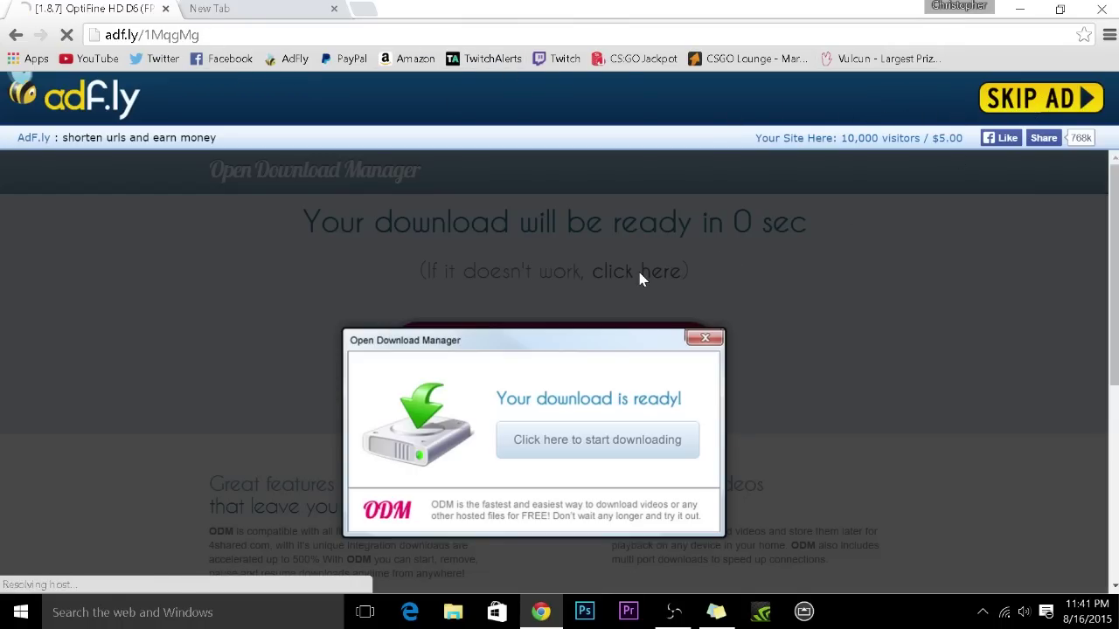
# - Download OptiFine_1.8.8_HD_U_E1.jar through the mirror of OptiFine E1 Ultra for Minecraft 1.8.8 and keep the flagged file
pyautogui.scroll(-5, 595, 262)
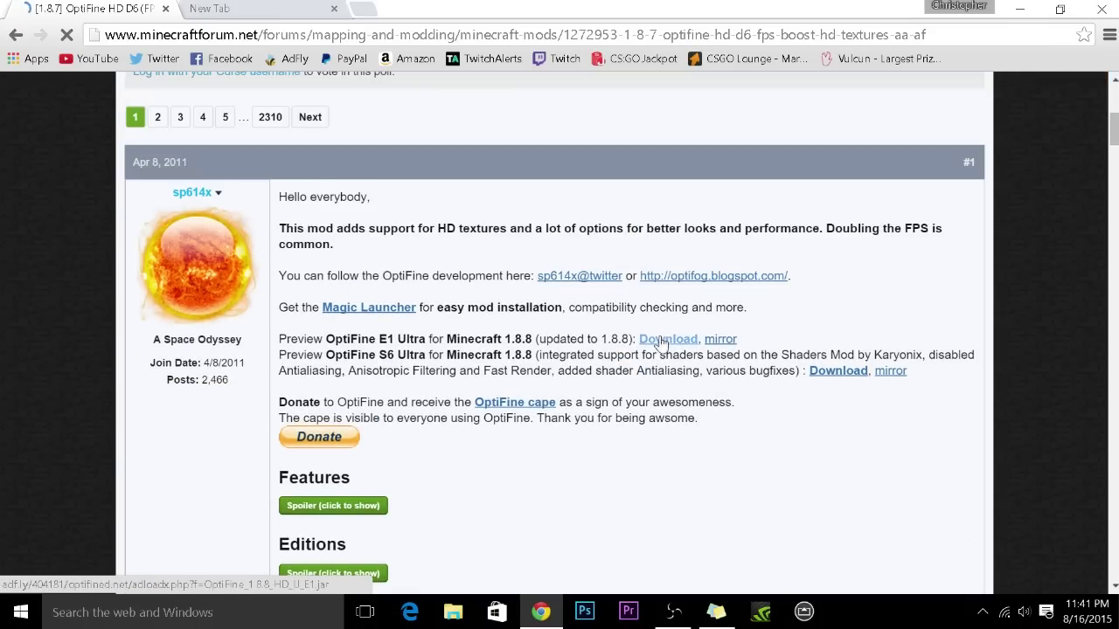
pyautogui.moveTo(279, 339); pyautogui.dragTo(521, 339)
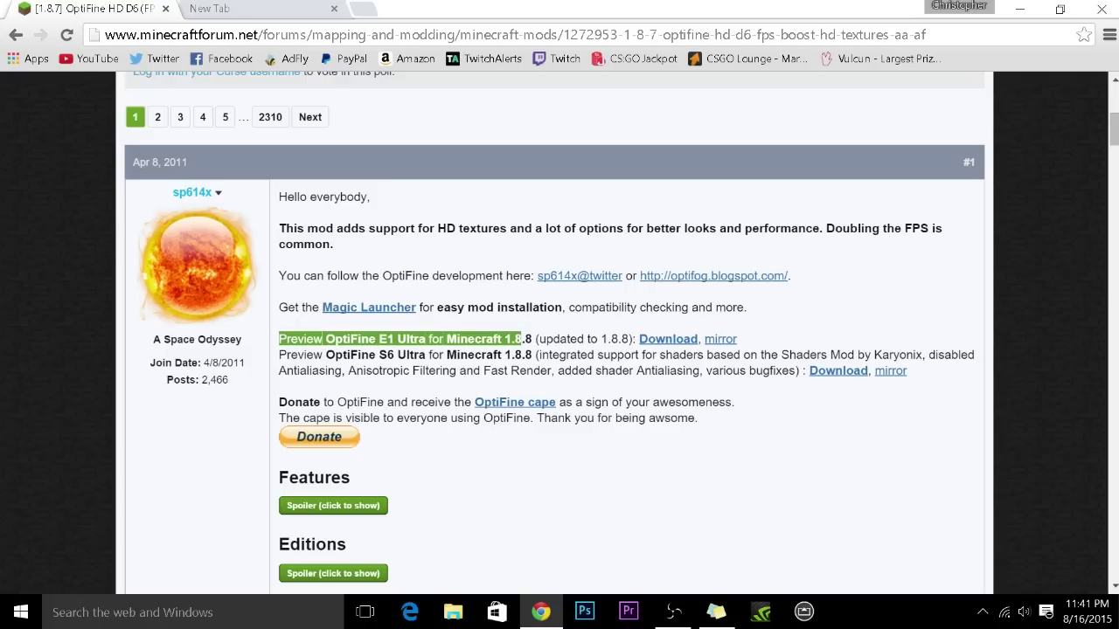
pyautogui.click(535, 339)
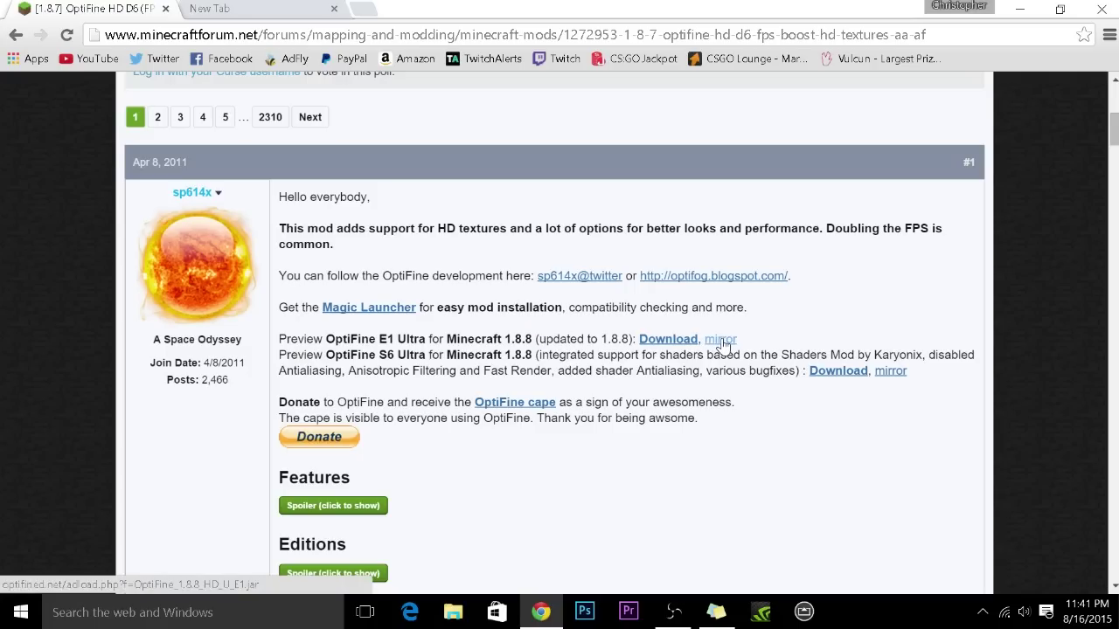
pyautogui.click(721, 341)
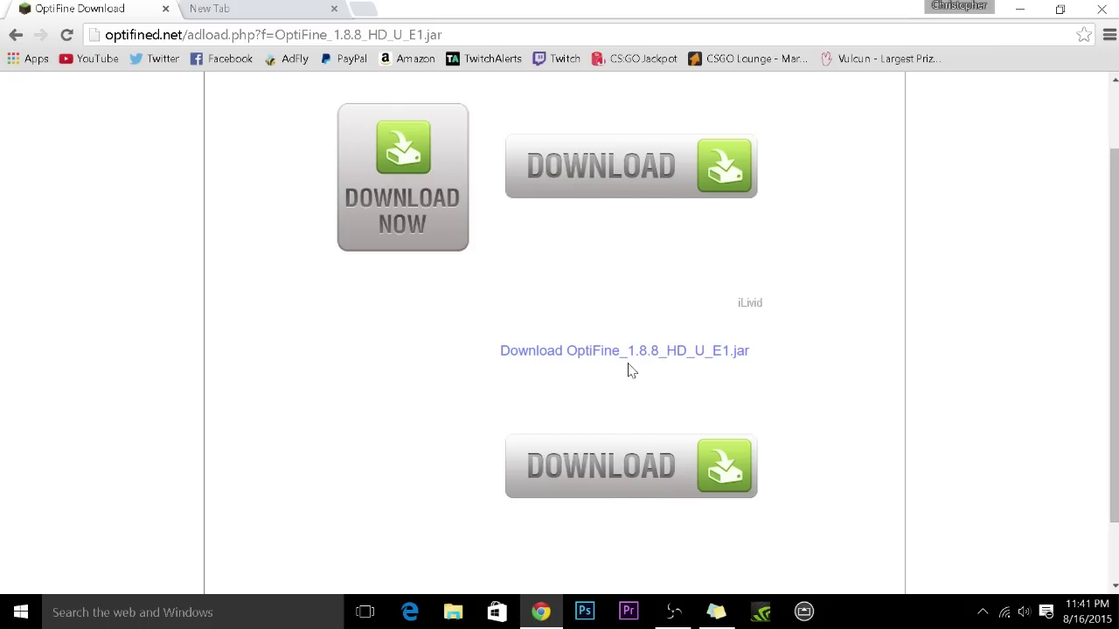
pyautogui.click(659, 357)
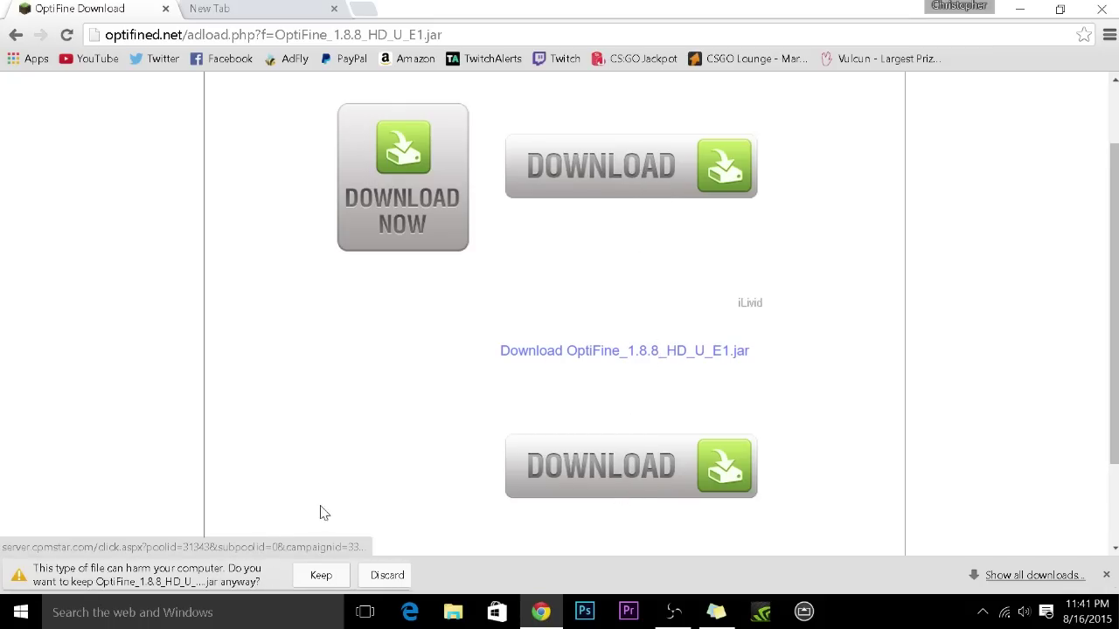
pyautogui.click(326, 574)
# - Open the downloaded OptiFine installer to view it, and close it without installing along with the download page
pyautogui.click(114, 577)
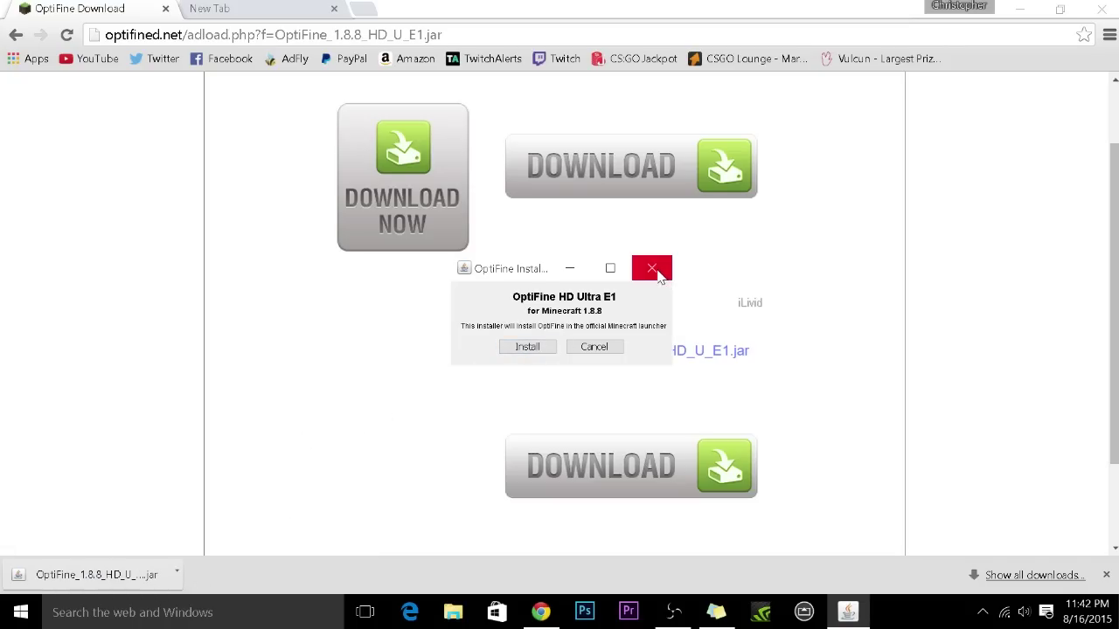
pyautogui.click(651, 268)
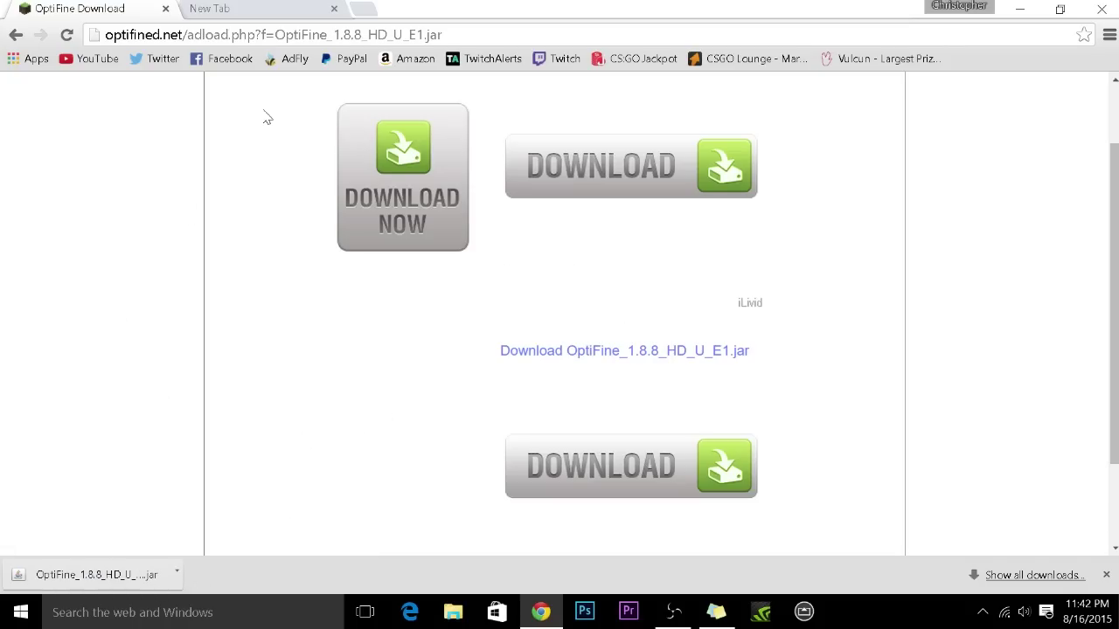
pyautogui.click(165, 9)
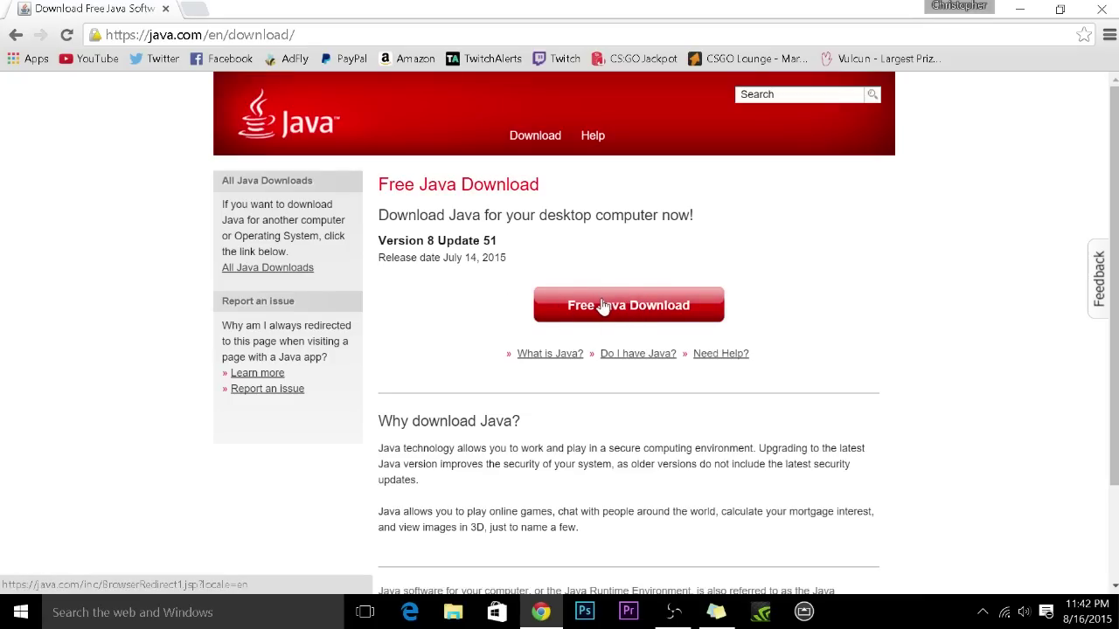
# - Accept the terms, download the recommended Java Version 8 Update 51 for Windows from java.com and run its installer
pyautogui.click(618, 306)
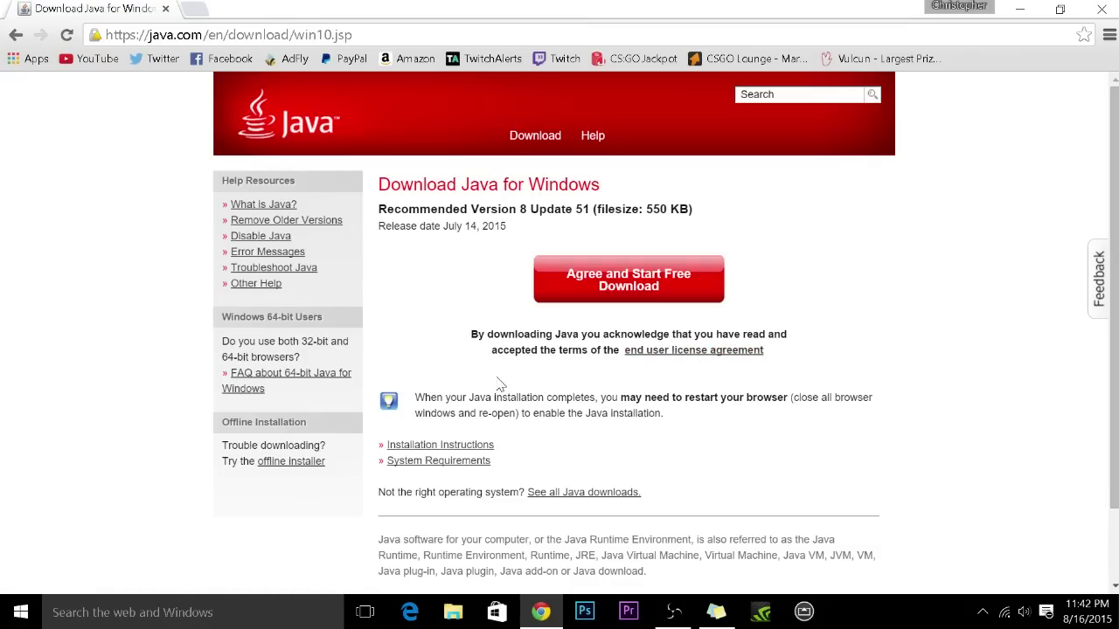
pyautogui.click(624, 288)
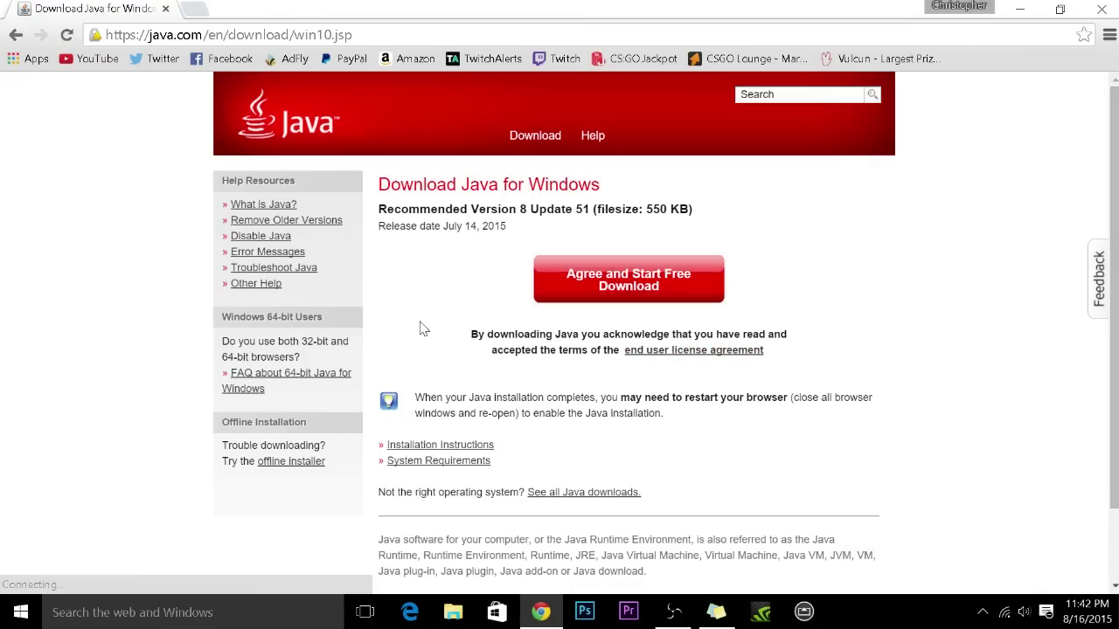
pyautogui.click(66, 570)
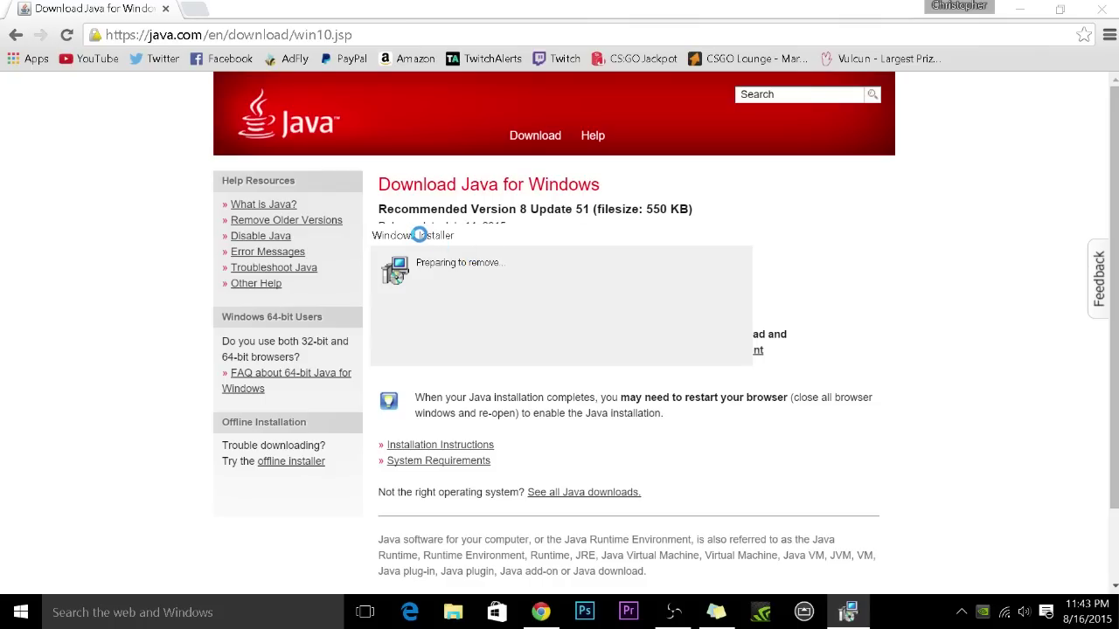
pyautogui.moveTo(419, 231); pyautogui.dragTo(415, 185)
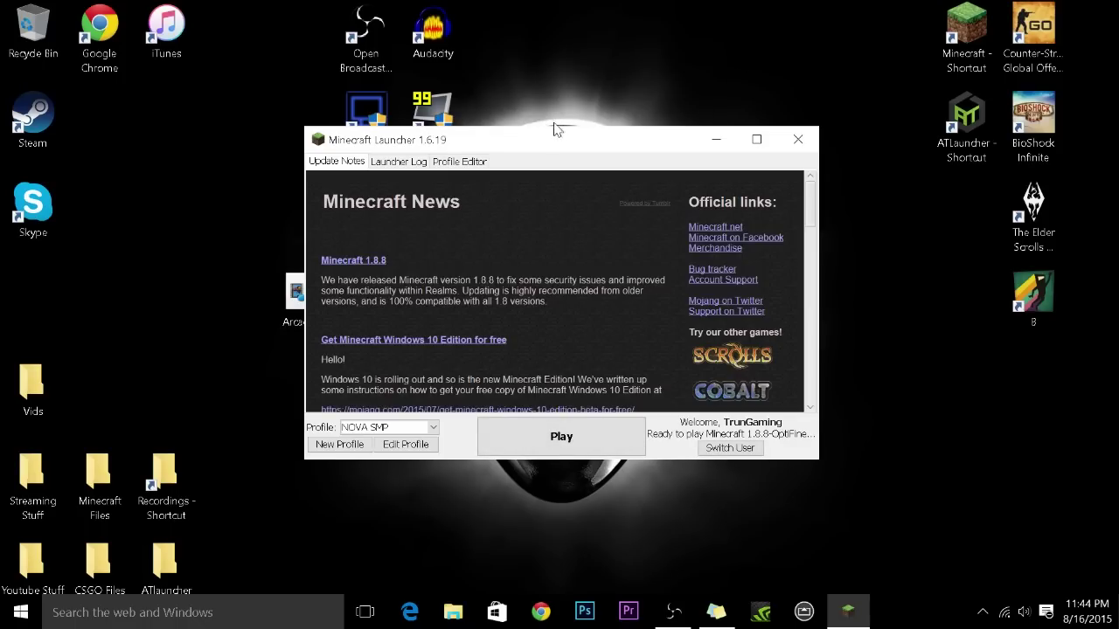
# - Open the NOVA SMP profile for editing in the Minecraft Launcher and keep its custom resolution enabled at 1280 x 720
pyautogui.click(402, 445)
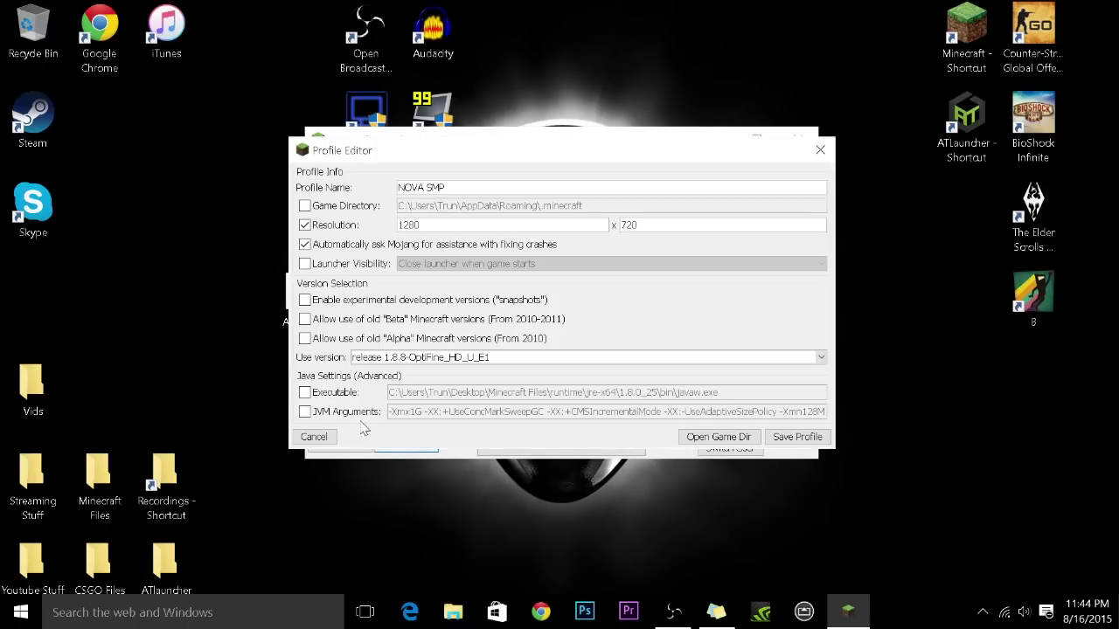
pyautogui.click(322, 226)
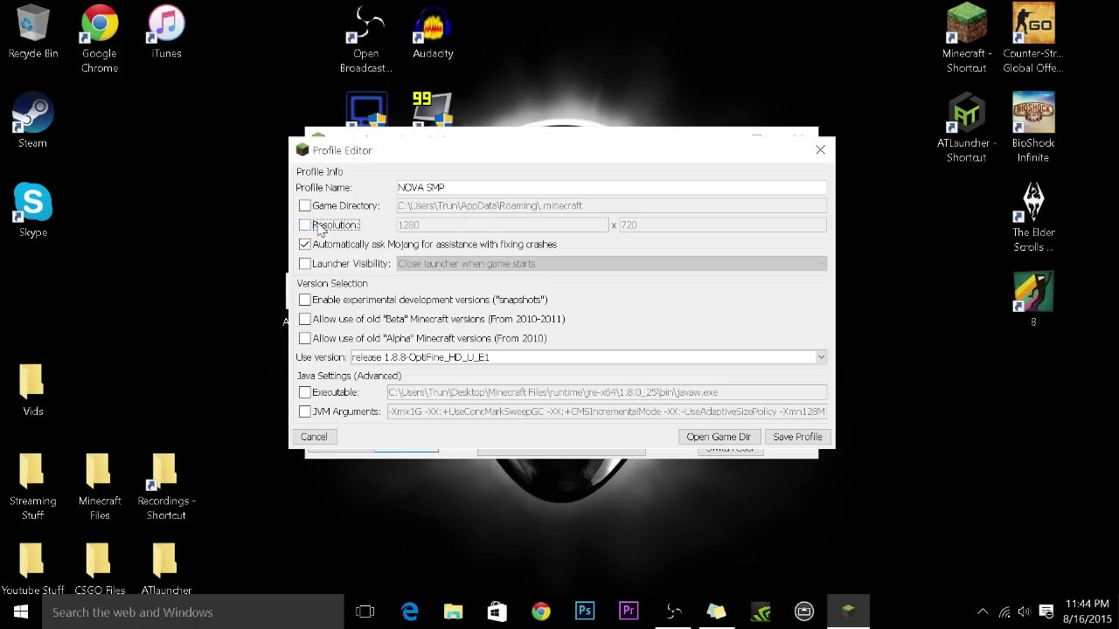
pyautogui.click(322, 227)
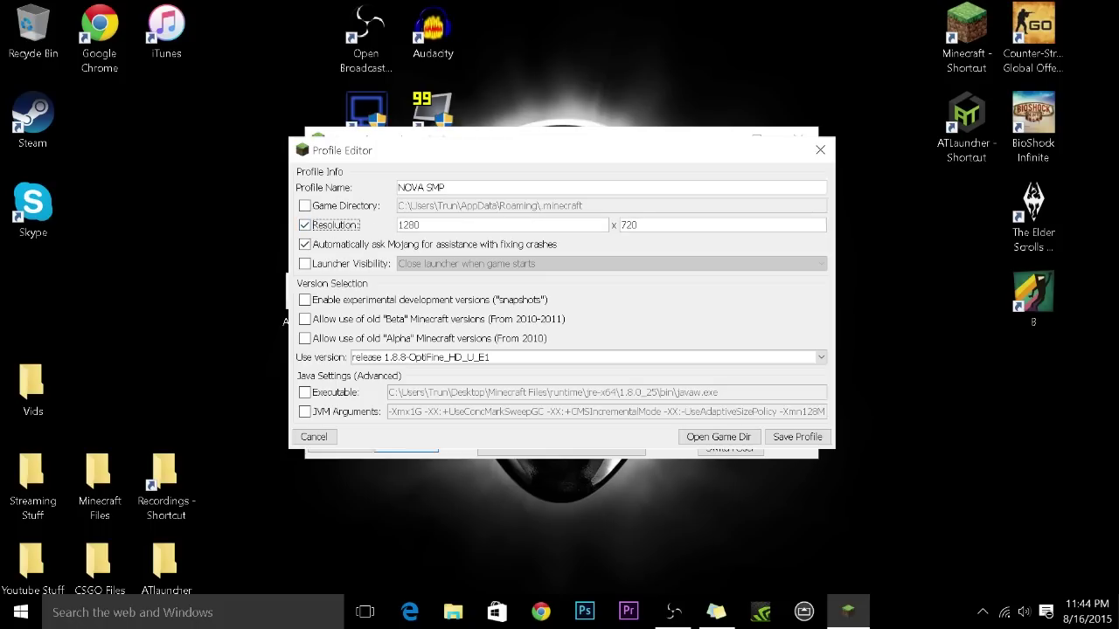
pyautogui.press('Tab')
pyautogui.click(628, 224)
# - Enable custom JVM arguments for the profile and point out the -Xmx memory setting
pyautogui.click(320, 414)
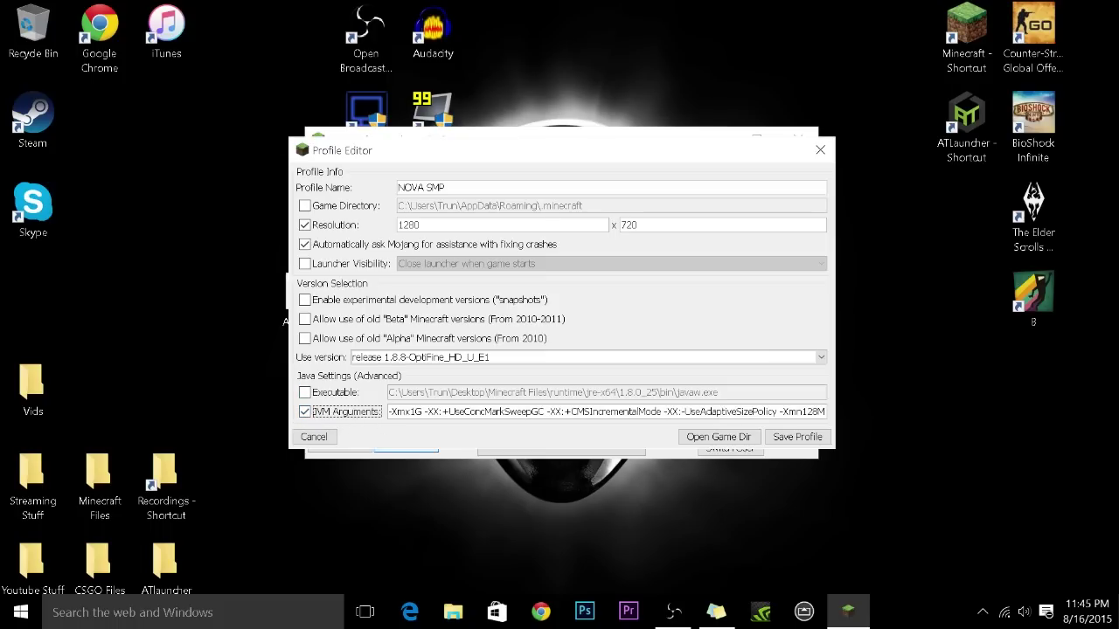
pyautogui.click(390, 412)
pyautogui.moveTo(395, 412); pyautogui.dragTo(411, 412)
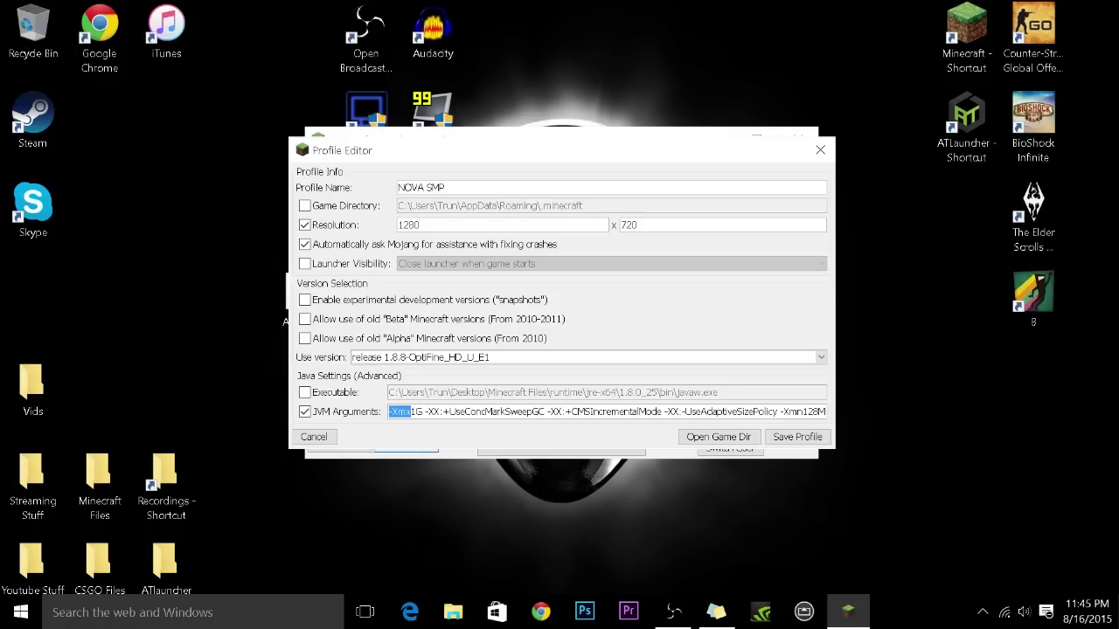
pyautogui.click(821, 412)
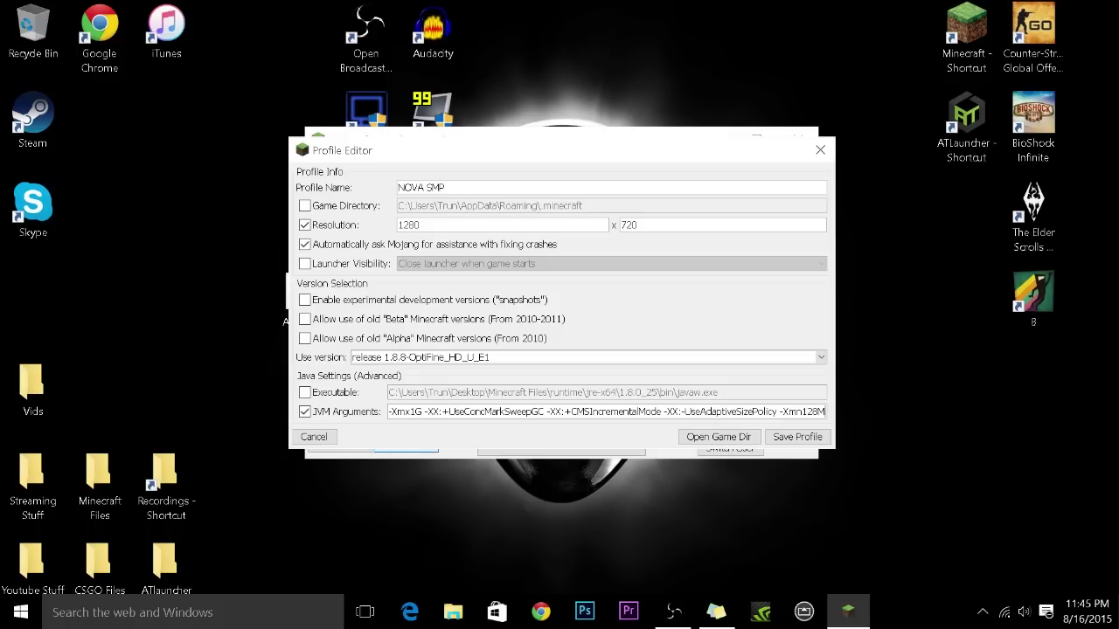
# - Open the properties of This PC from File Explorer to check the installed RAM, and put both windows away
pyautogui.click(21, 612)
pyautogui.click(75, 485)
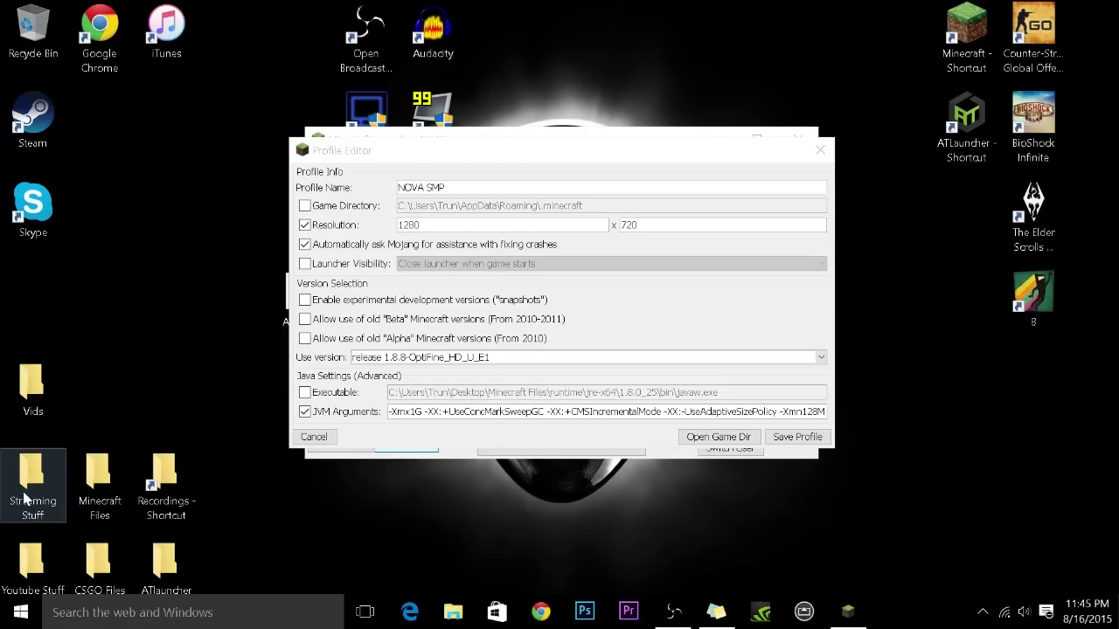
pyautogui.scroll(-2, 229, 448)
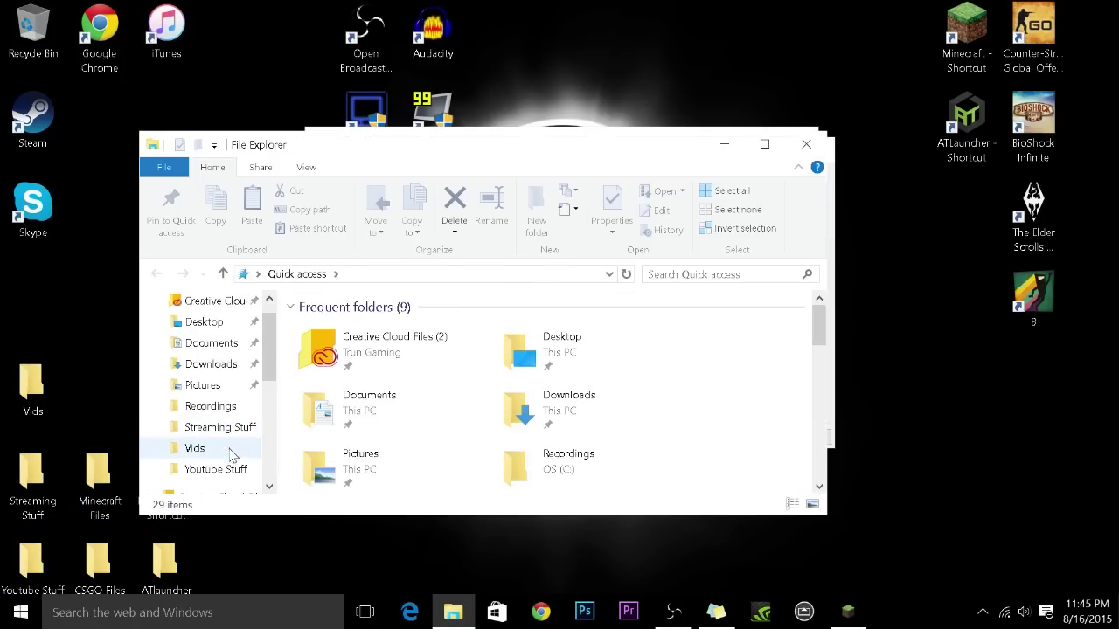
pyautogui.click(188, 469)
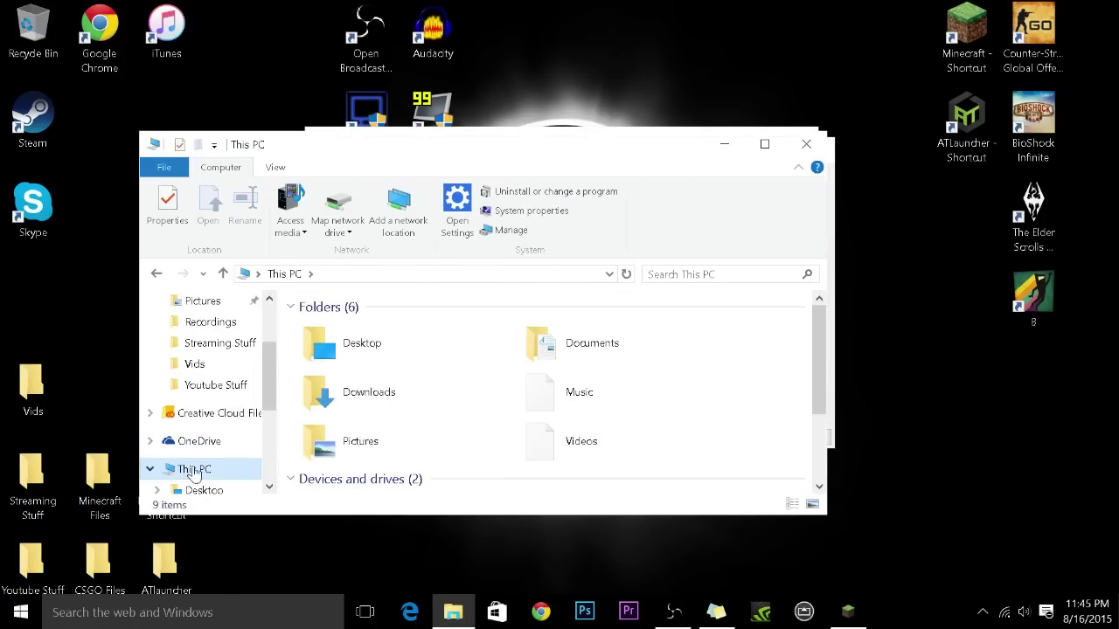
pyautogui.rightClick(188, 469)
pyautogui.click(242, 454)
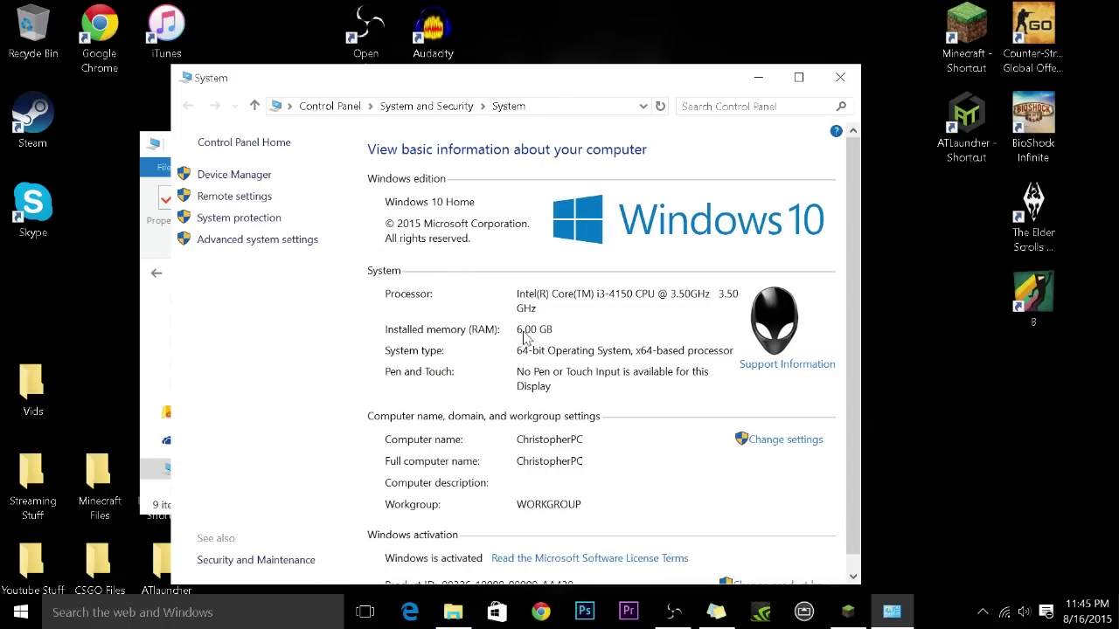
pyautogui.click(758, 77)
pyautogui.click(803, 145)
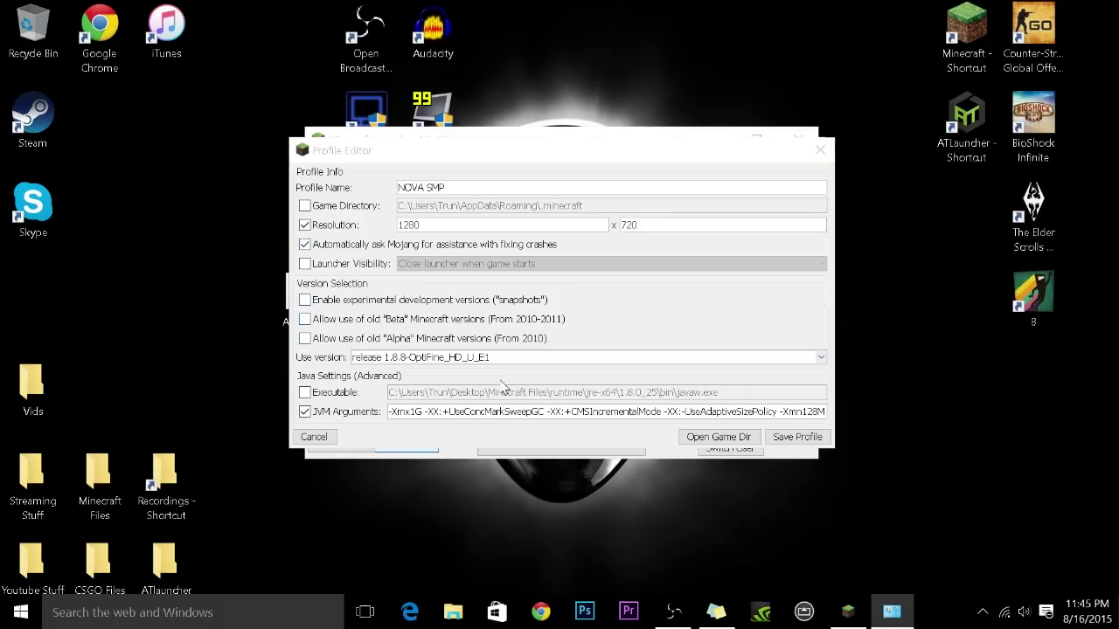
# - Set the maximum memory argument to -Xmx3G, save the profile and launch Minecraft
pyautogui.click(417, 411)
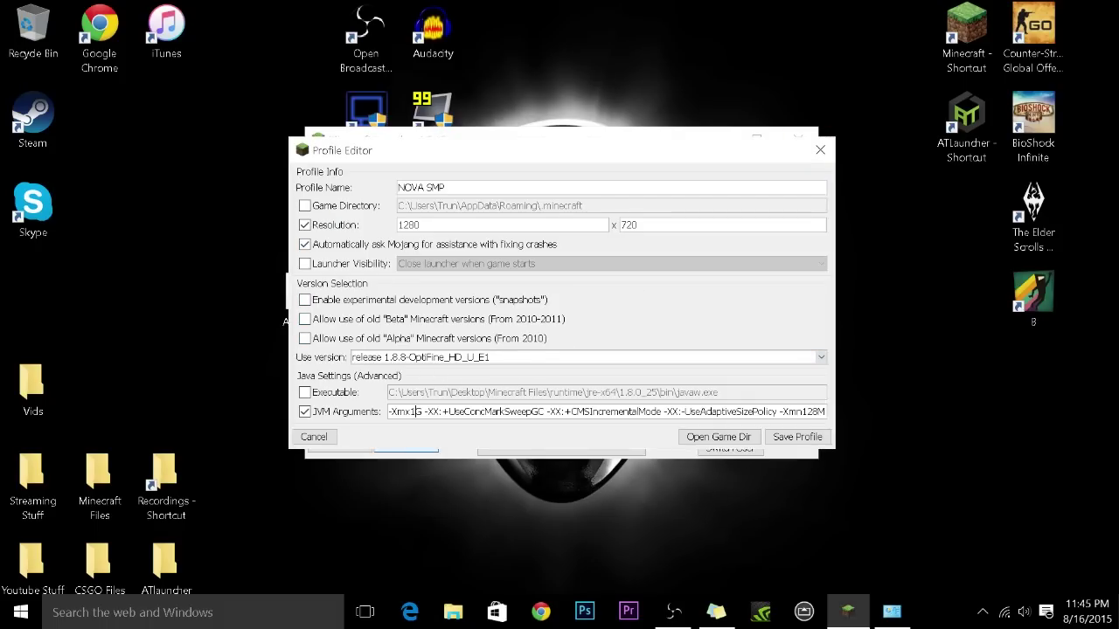
pyautogui.press('BackSpace')
pyautogui.write('3')
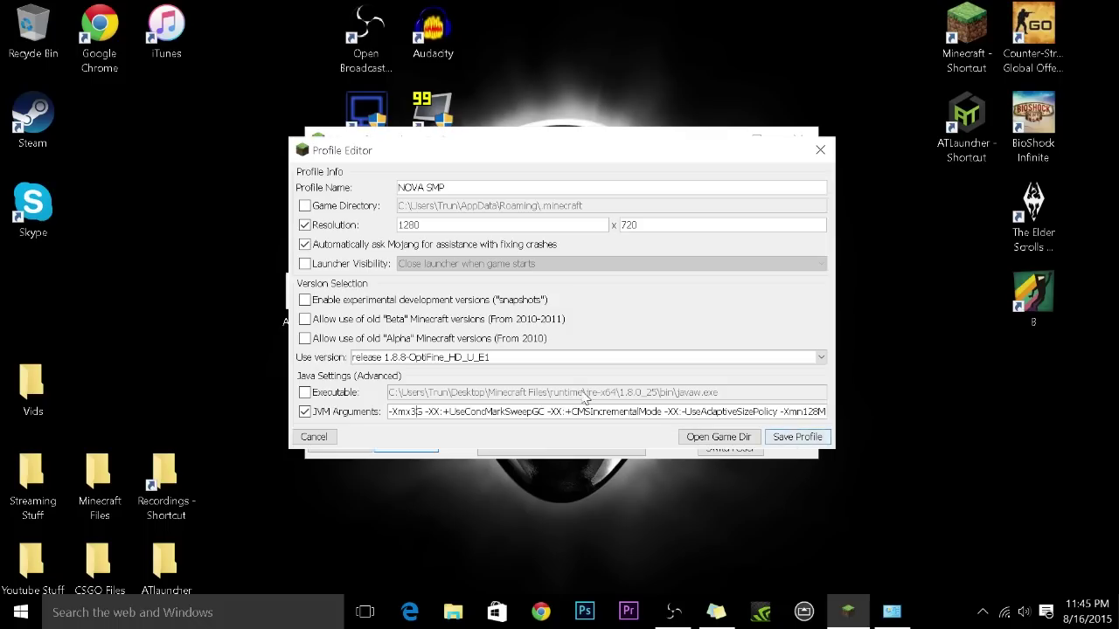
pyautogui.click(789, 434)
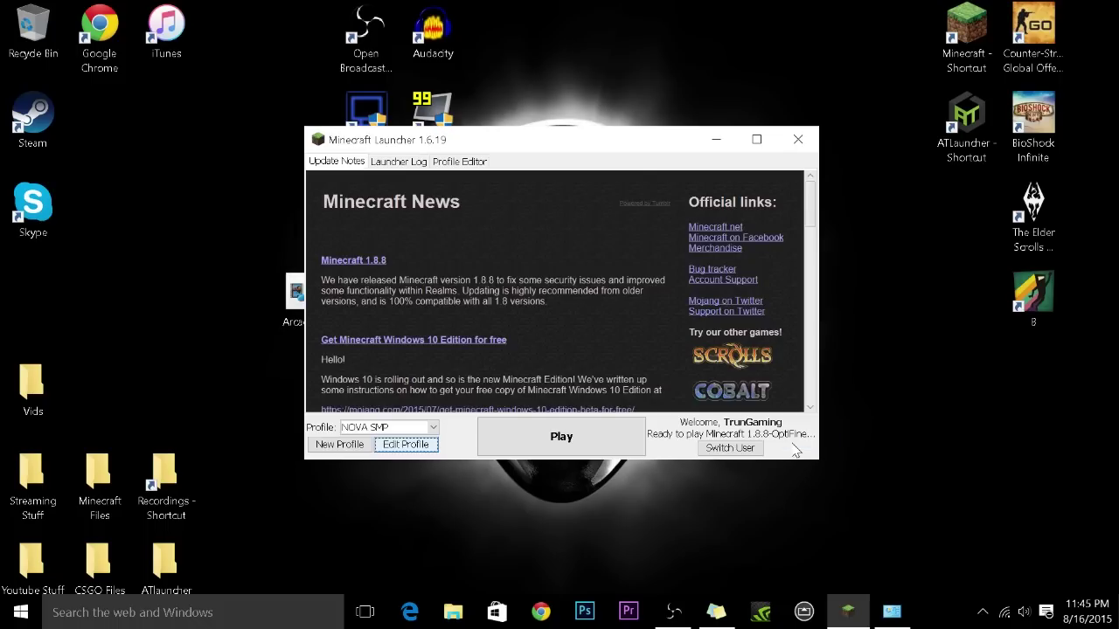
pyautogui.click(483, 446)
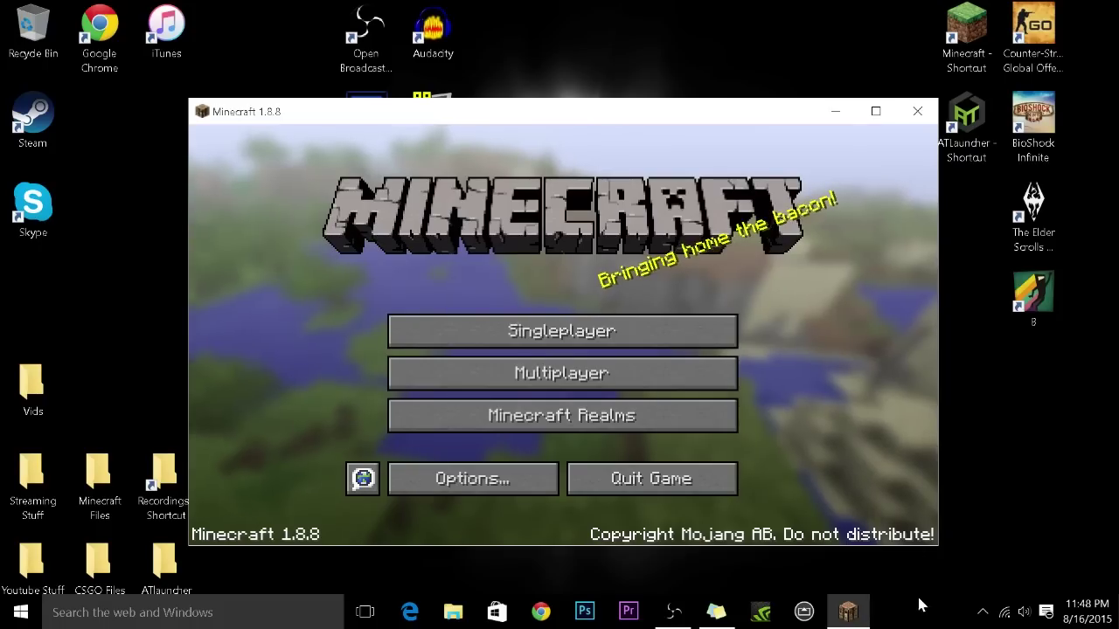
# - Open Task Manager and end the Java(TM) Platform SE binary process listed among the background processes
pyautogui.rightClick(919, 605)
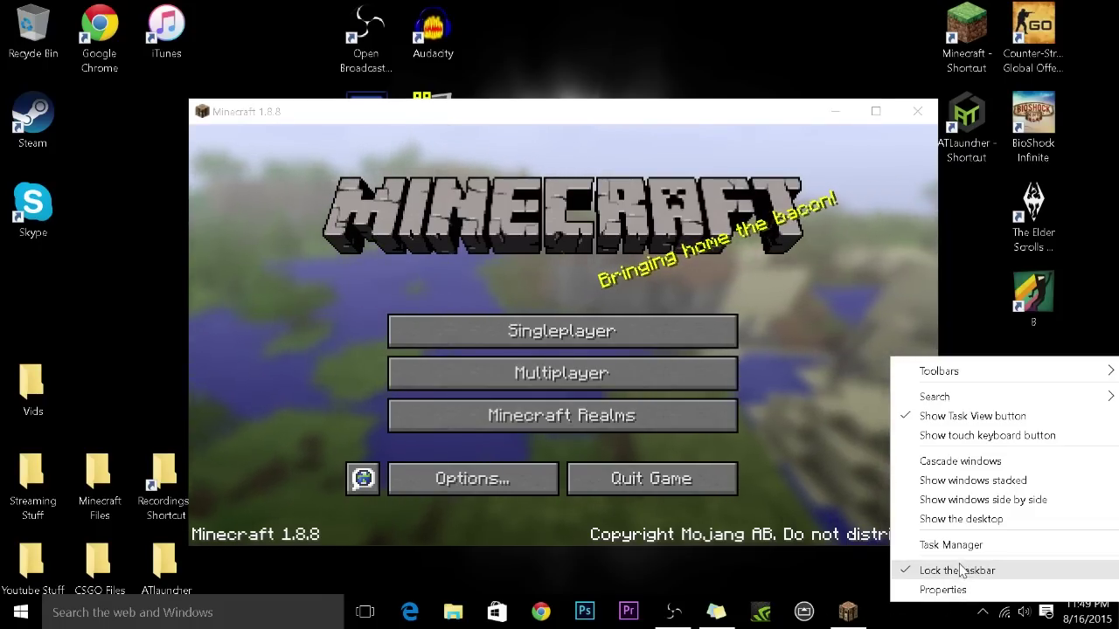
pyautogui.click(918, 545)
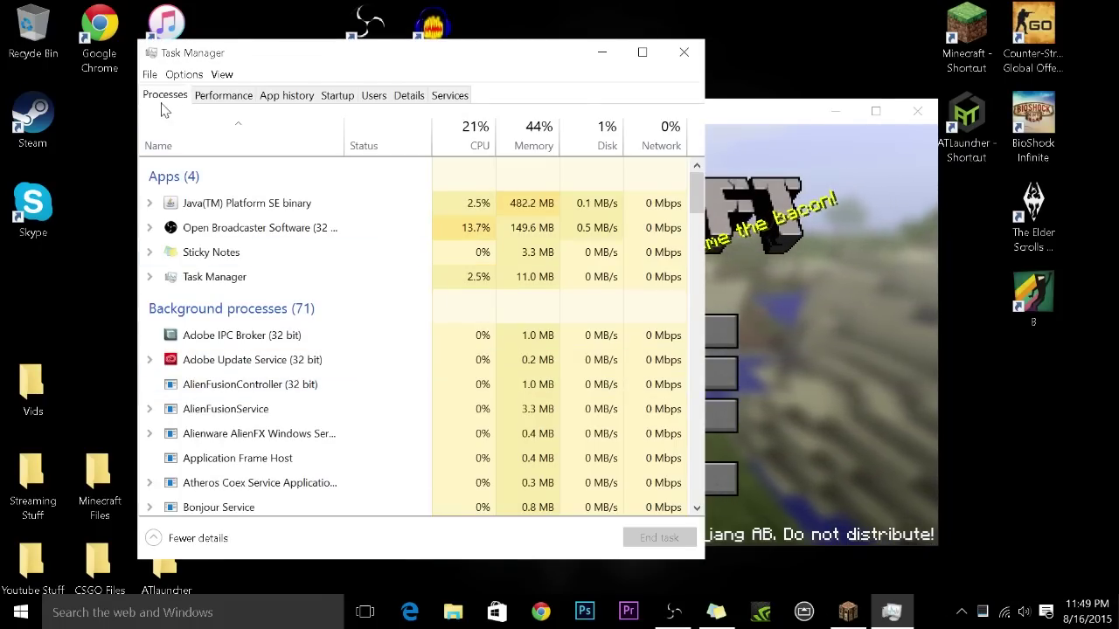
pyautogui.scroll(-3, 250, 209)
pyautogui.scroll(-10, 250, 209)
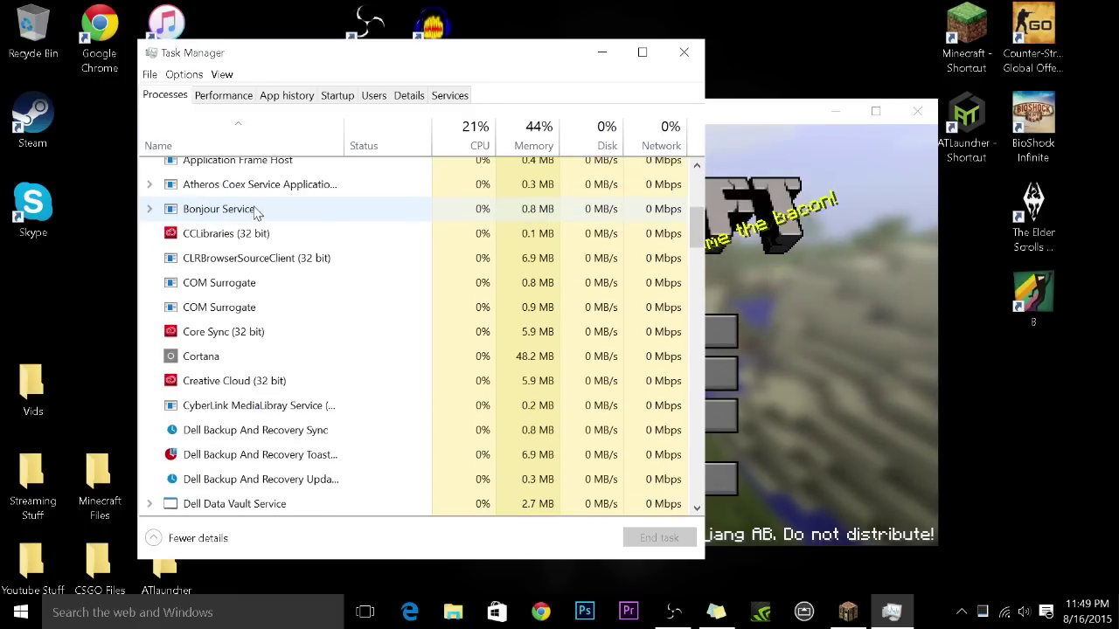
pyautogui.scroll(-2, 363, 289)
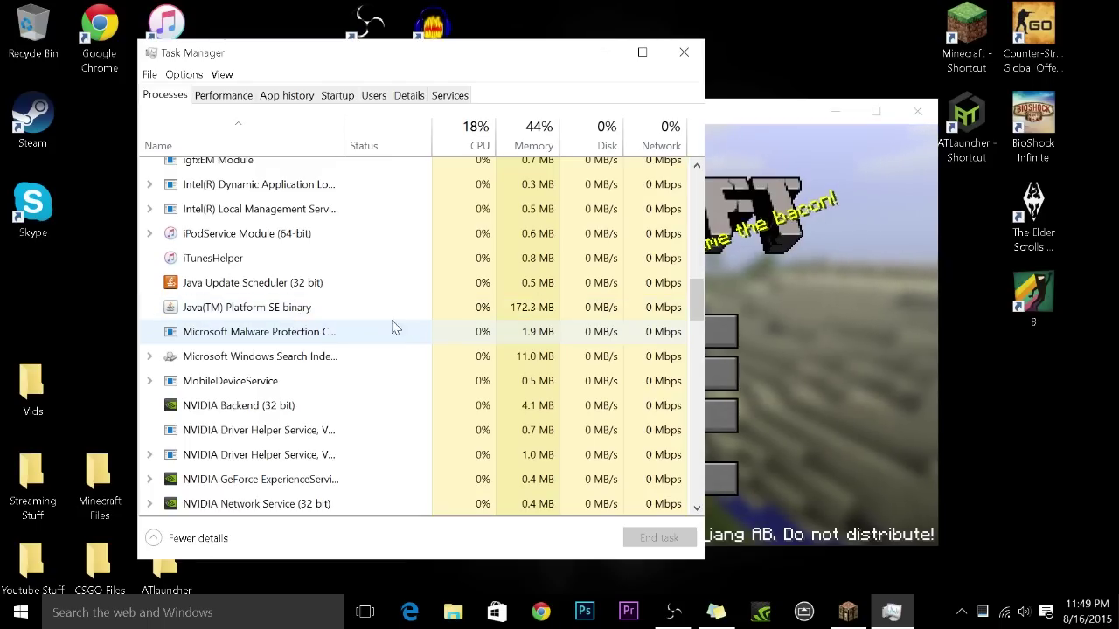
pyautogui.click(486, 315)
pyautogui.rightClick(457, 311)
pyautogui.click(493, 324)
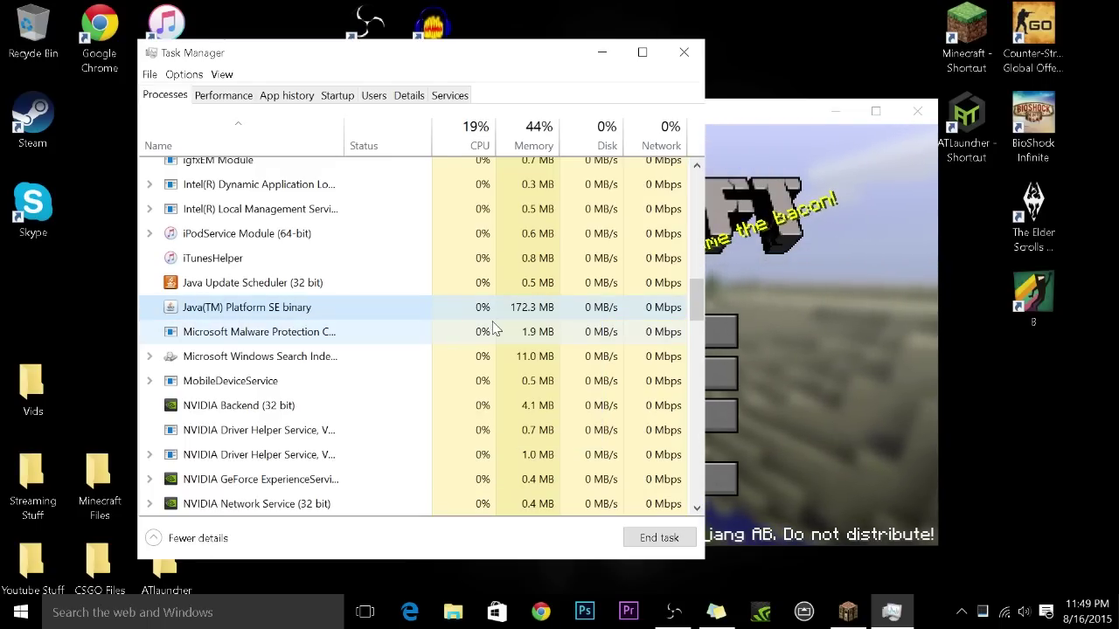
# - Go to the details of the Java(TM) Platform SE binary app, raise javaw.exe above Normal priority, and close Task Manager
pyautogui.scroll(10, 492, 307)
pyautogui.rightClick(276, 206)
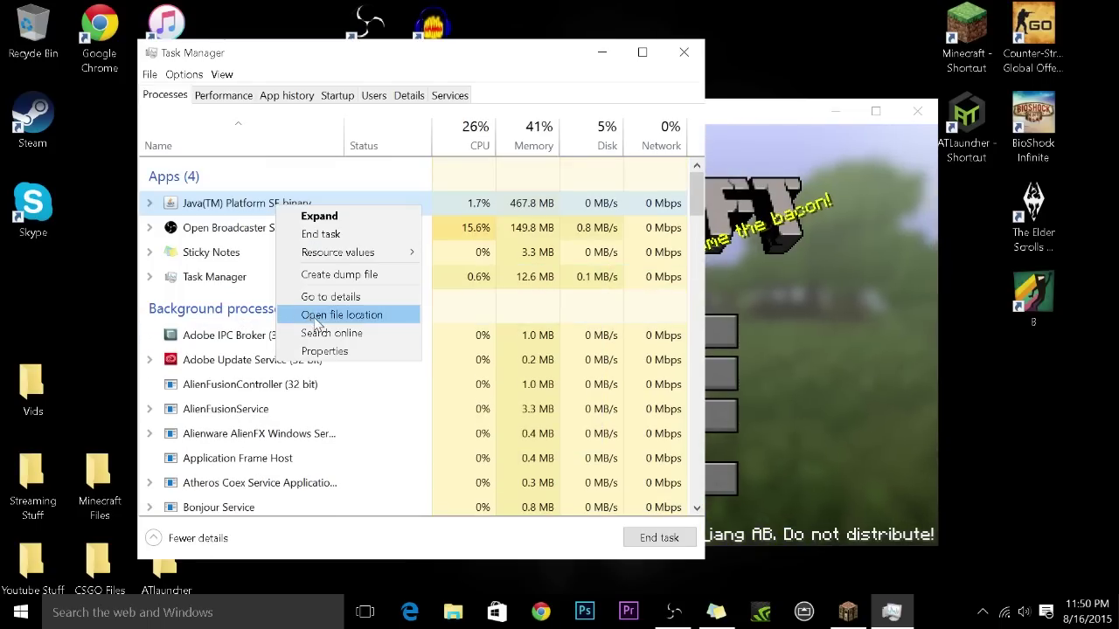
pyautogui.click(328, 296)
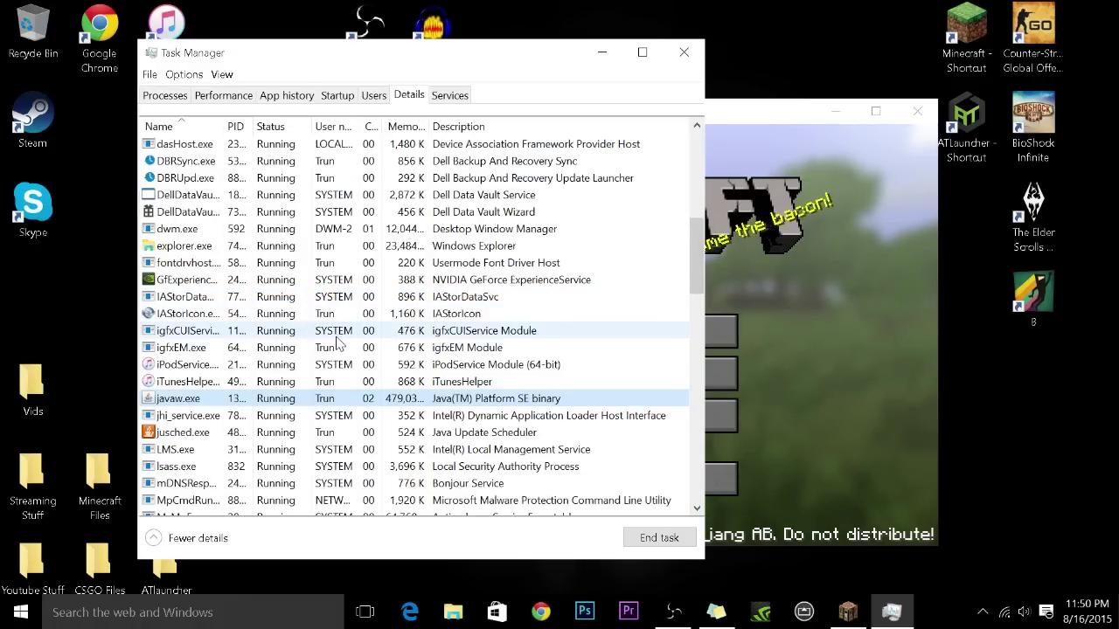
pyautogui.scroll(-1, 339, 347)
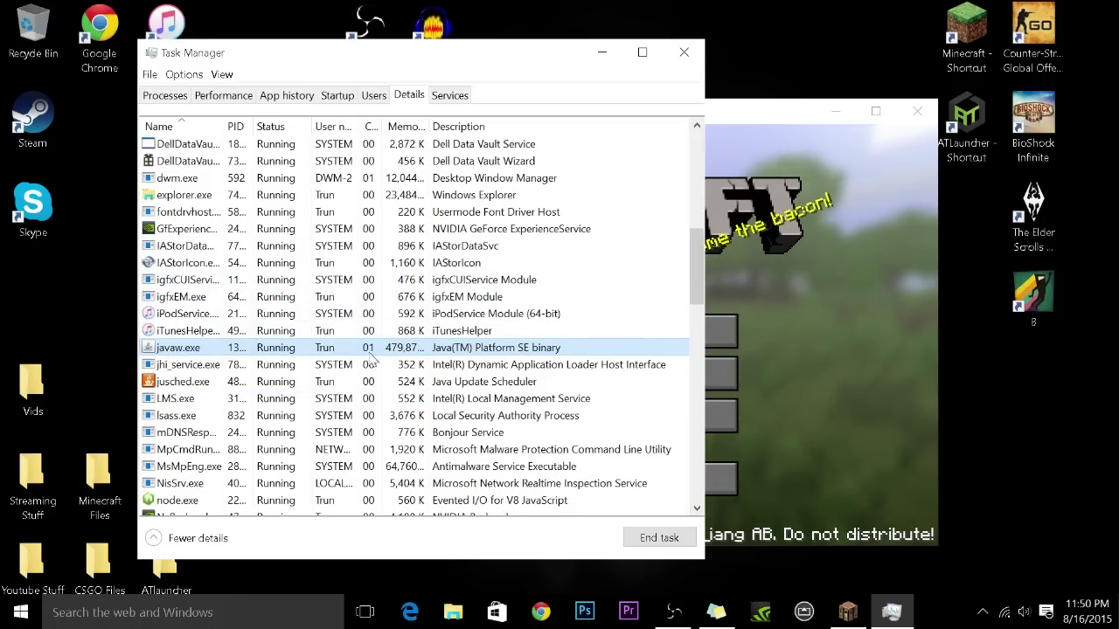
pyautogui.rightClick(251, 352)
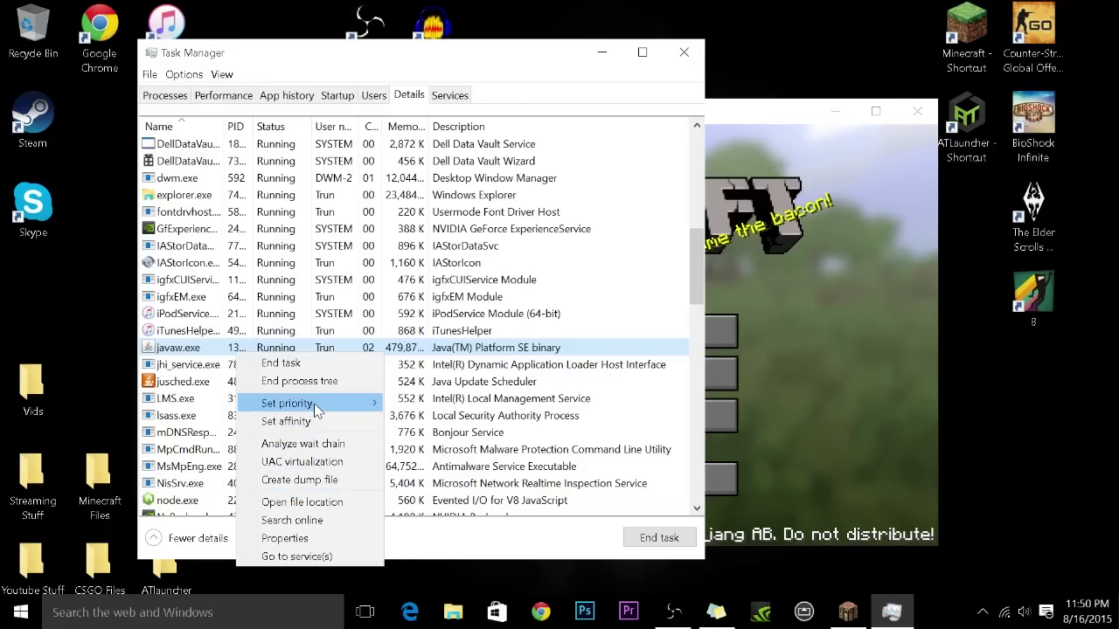
pyautogui.moveTo(316, 407)
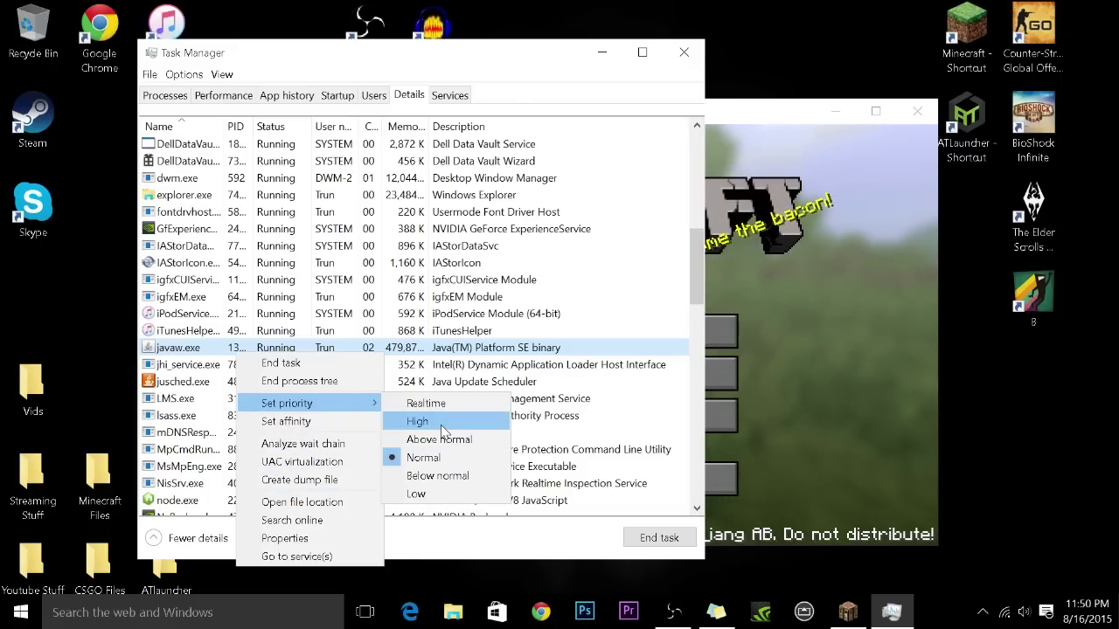
pyautogui.click(442, 439)
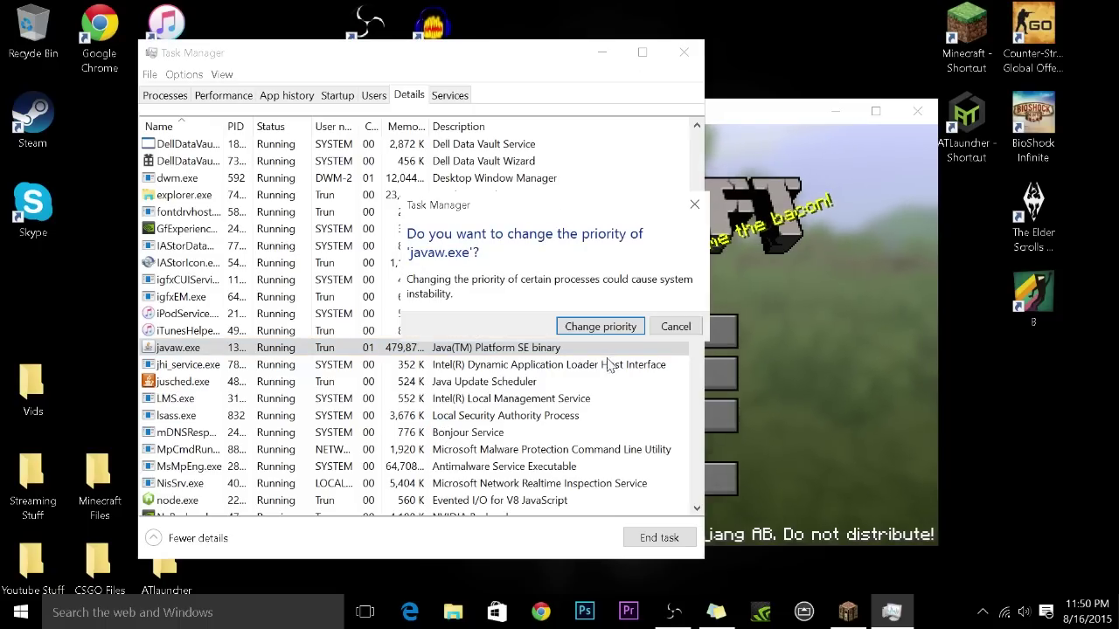
pyautogui.click(601, 327)
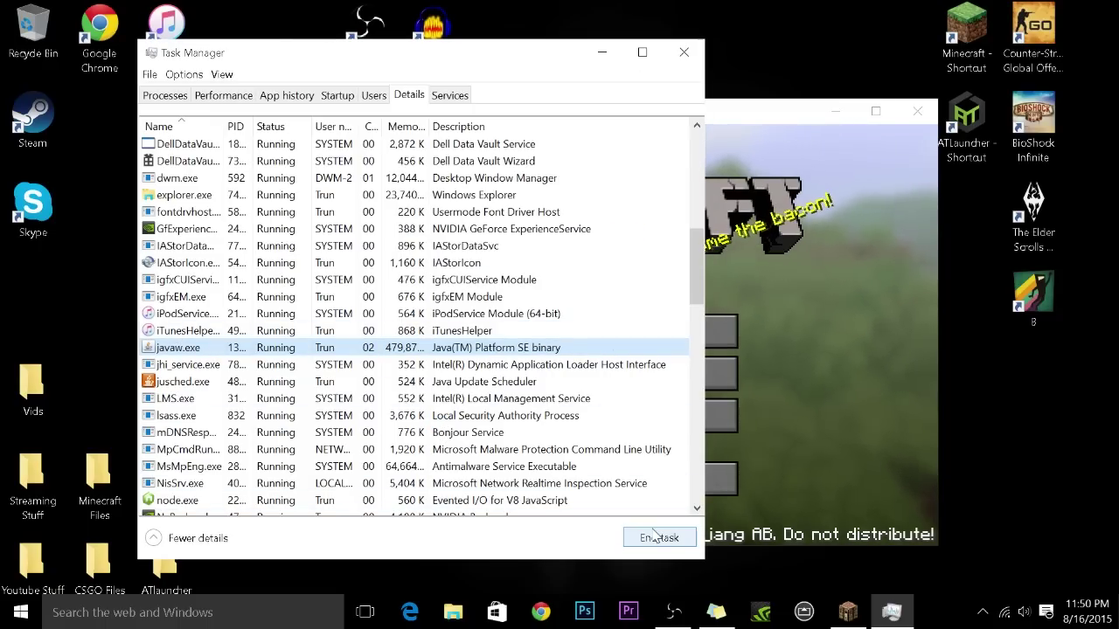
pyautogui.click(683, 52)
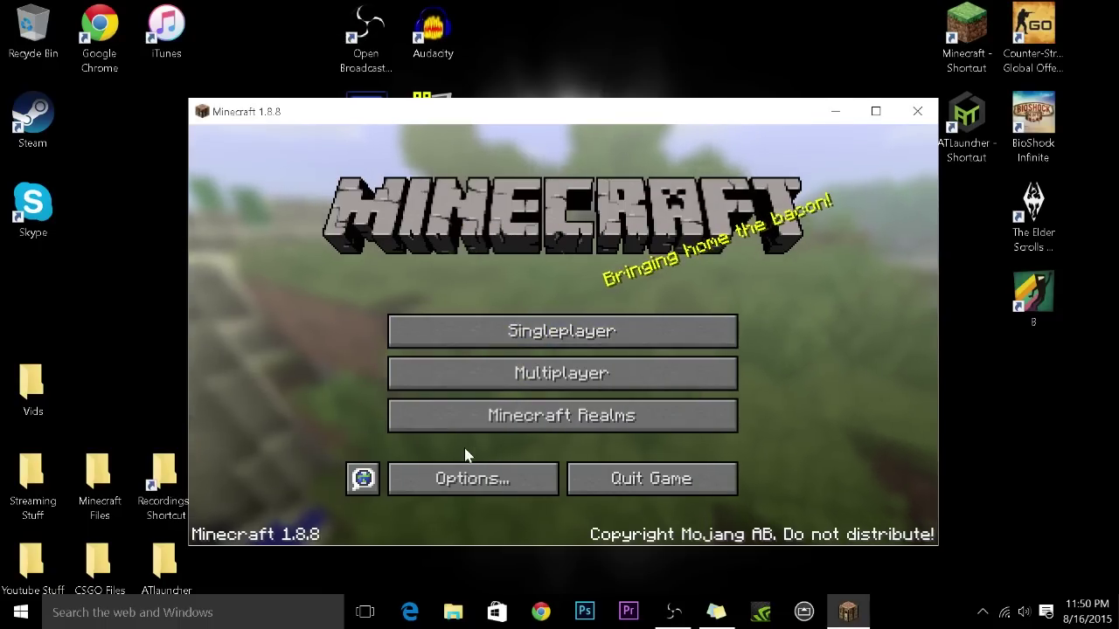
# - Quit Minecraft and open the %appdata% folder through a Windows search
pyautogui.hotkey('alt', 'F4')
pyautogui.click(119, 611)
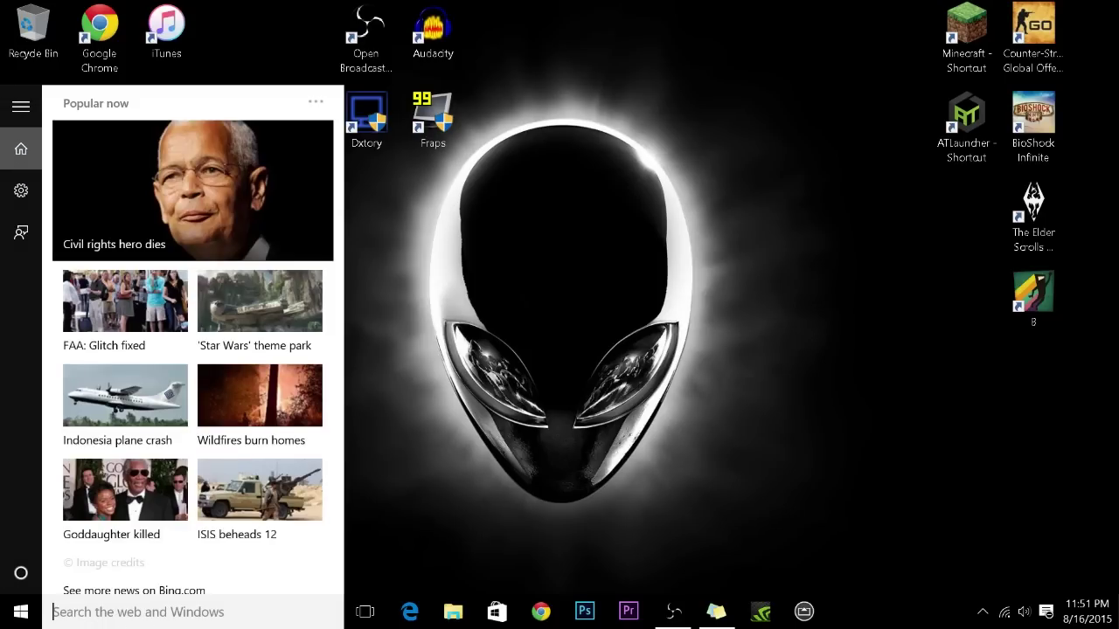
pyautogui.write('%')
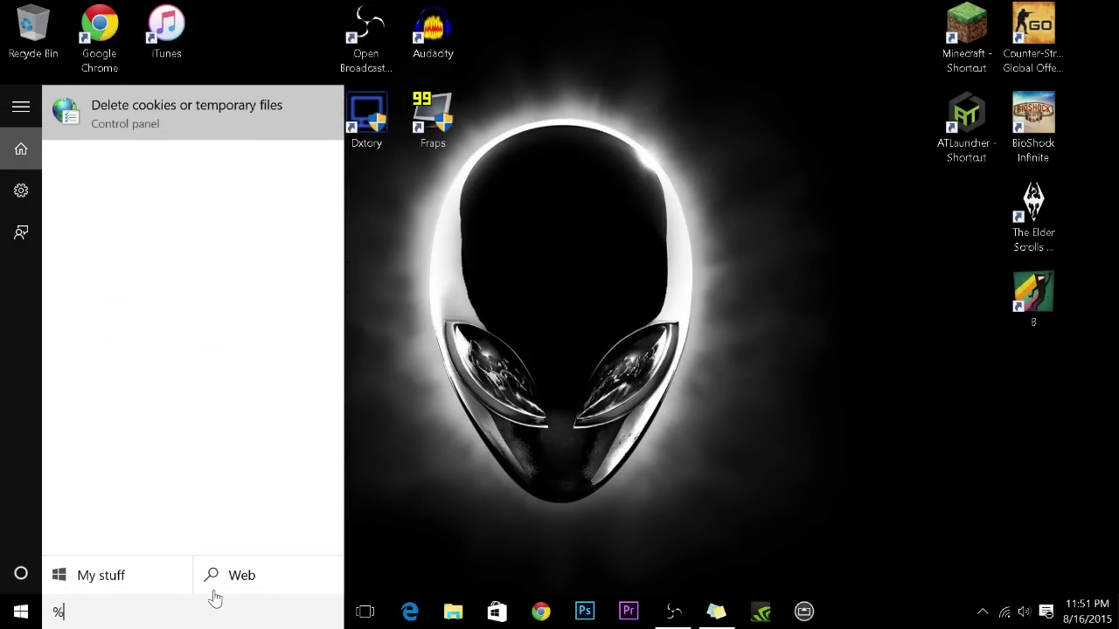
pyautogui.write('appda')
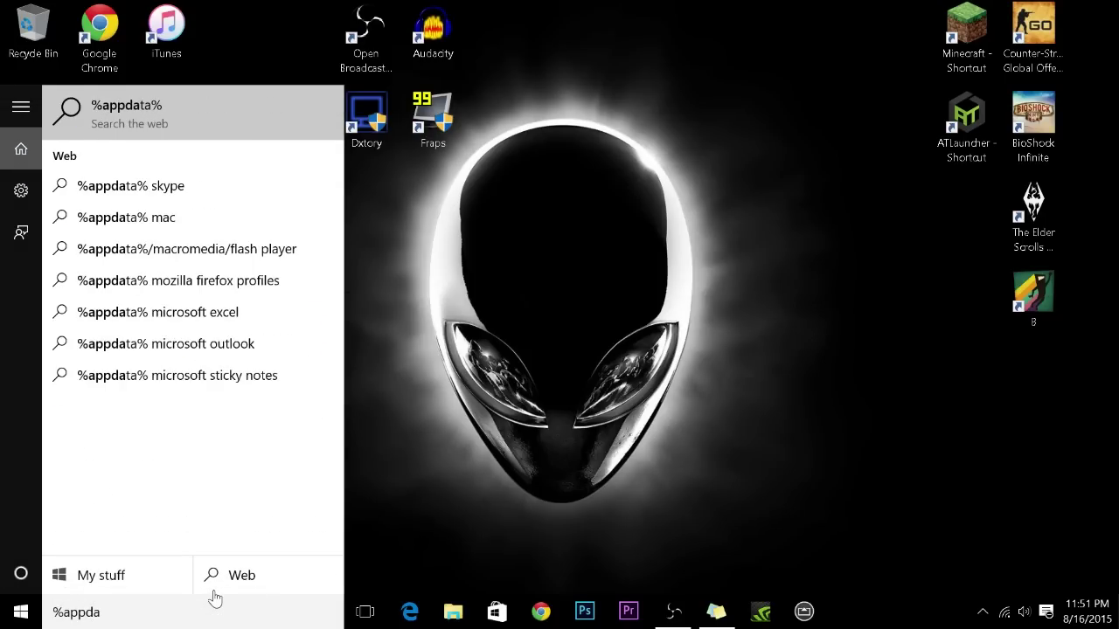
pyautogui.write('ta%')
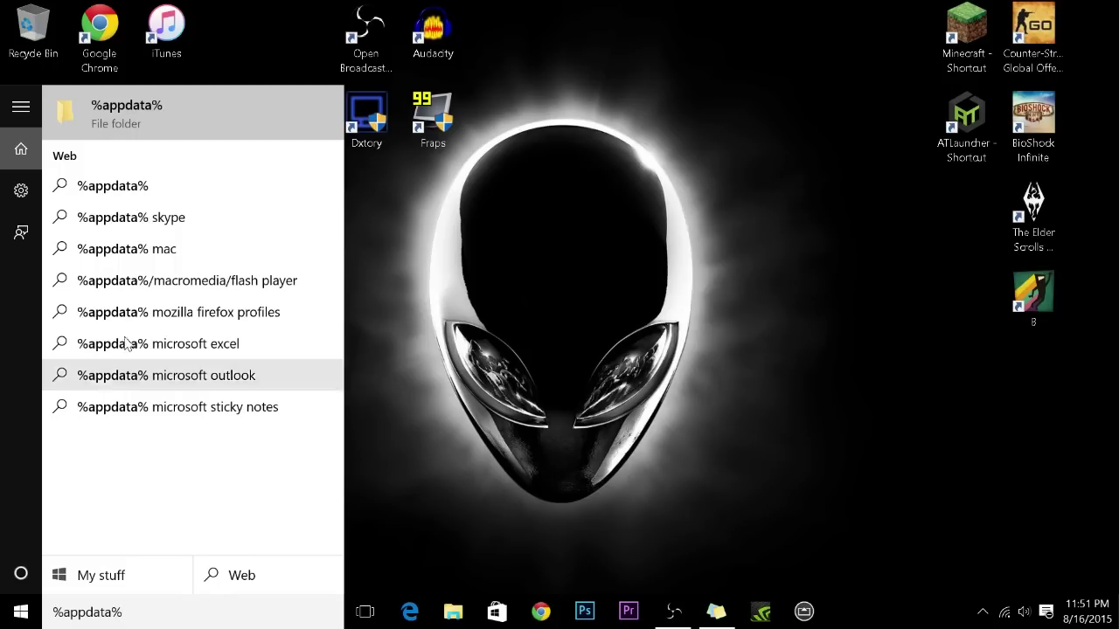
pyautogui.click(109, 118)
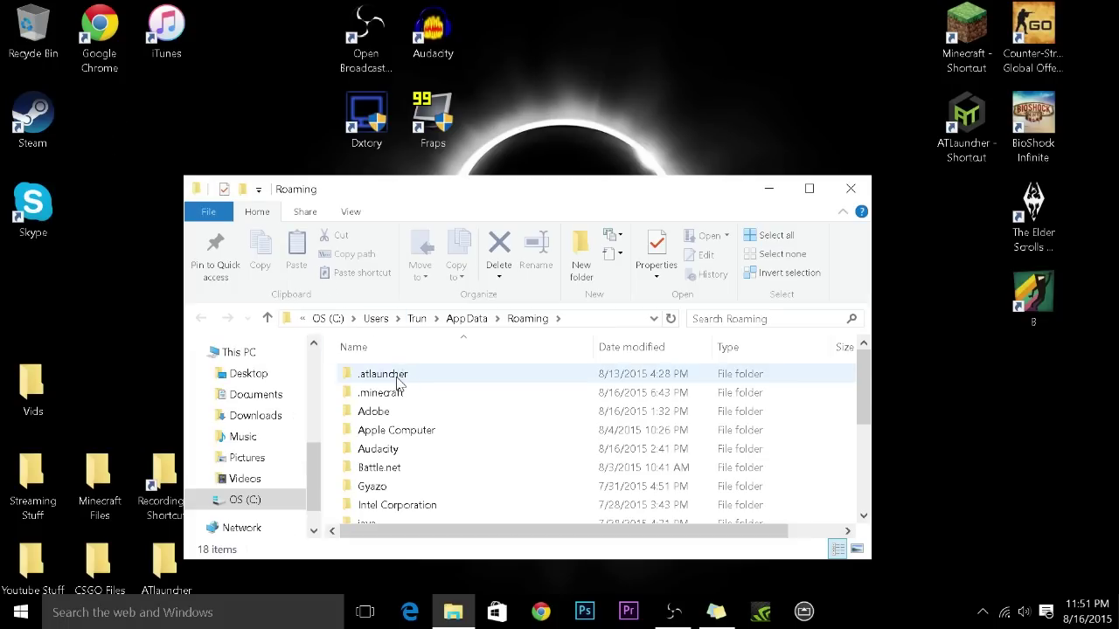
# - Open the options text file from the .minecraft folder, save it, and close both the file and the folder
pyautogui.doubleClick(367, 395)
pyautogui.scroll(-3, 390, 407)
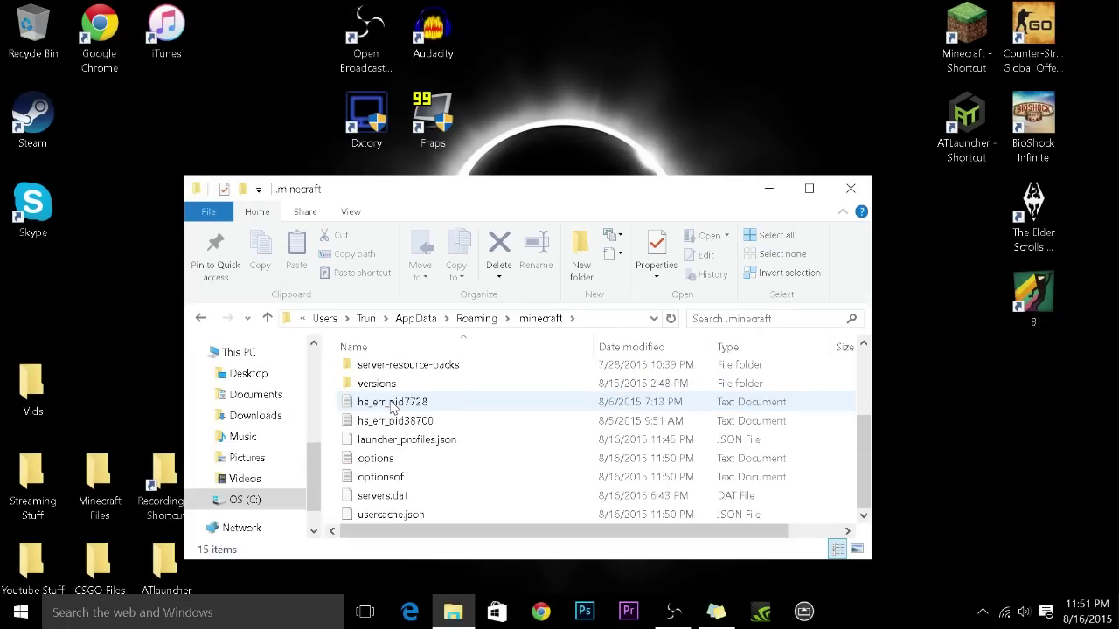
pyautogui.doubleClick(375, 459)
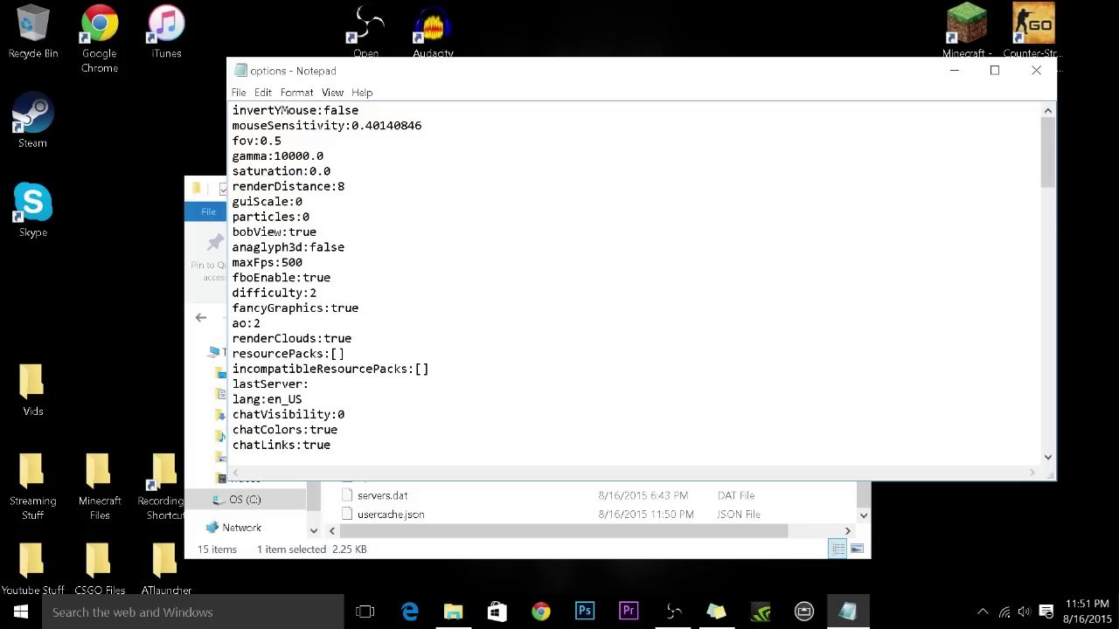
pyautogui.click(238, 92)
pyautogui.click(262, 148)
pyautogui.click(1036, 70)
pyautogui.click(851, 188)
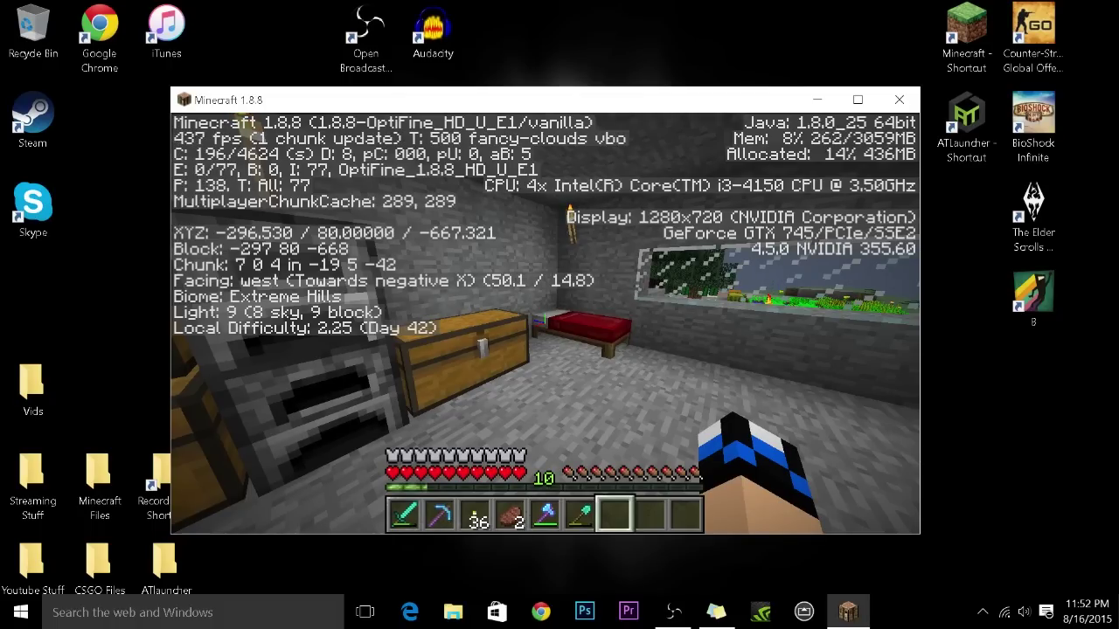
# - Hide the debug overlay in Minecraft and pause the game
pyautogui.press('F3')
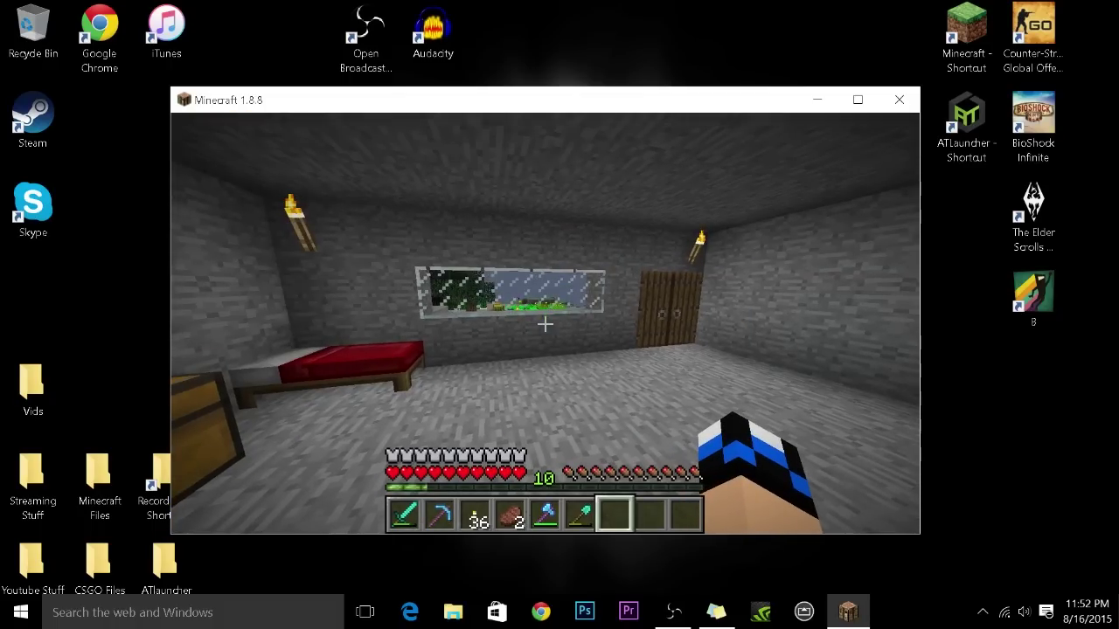
pyautogui.press('Escape')
# - Switch to Chrome, skip the adf.ly ad, and examine the Faithful 64×64 Resource Pack page's screenshots, install instructions and download link
pyautogui.hotkey('alt', 'Tab')
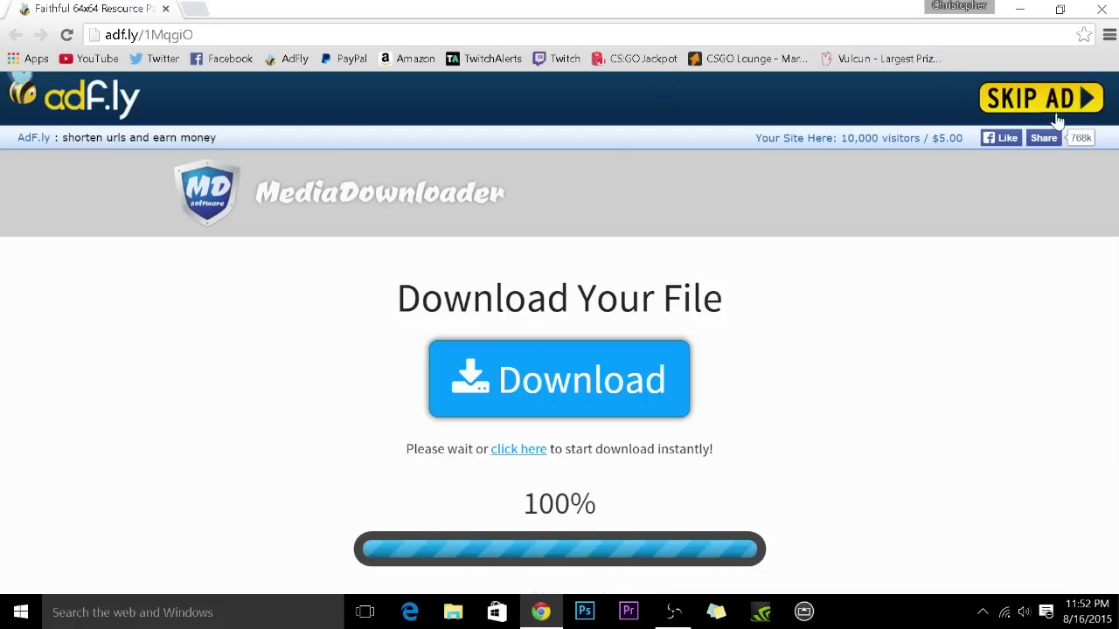
pyautogui.click(1017, 104)
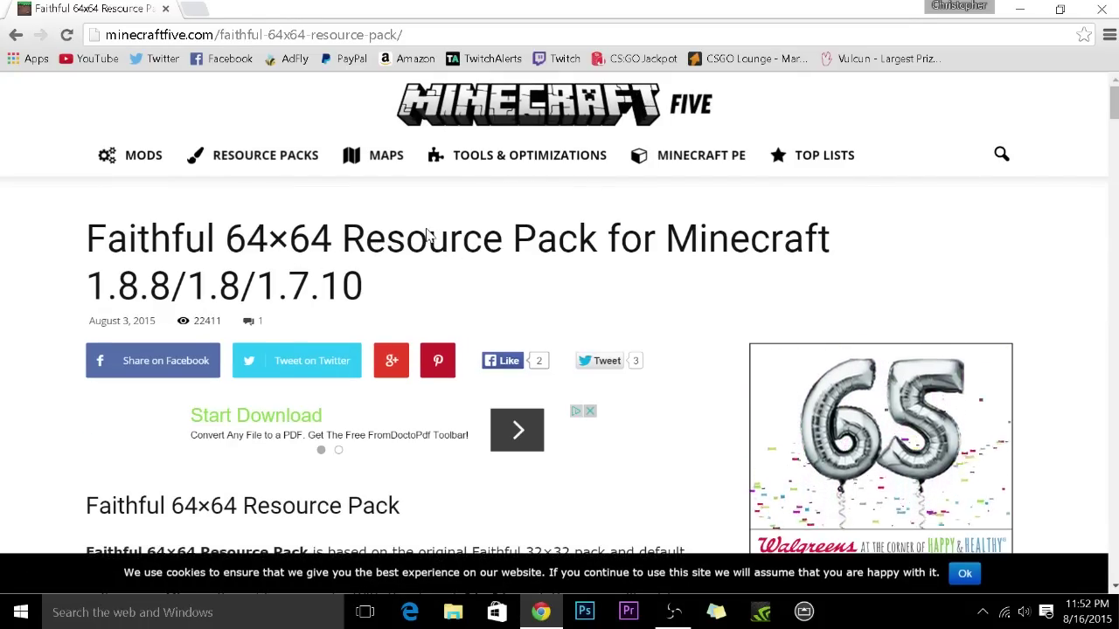
pyautogui.scroll(-5, 437, 236)
pyautogui.scroll(-8, 358, 293)
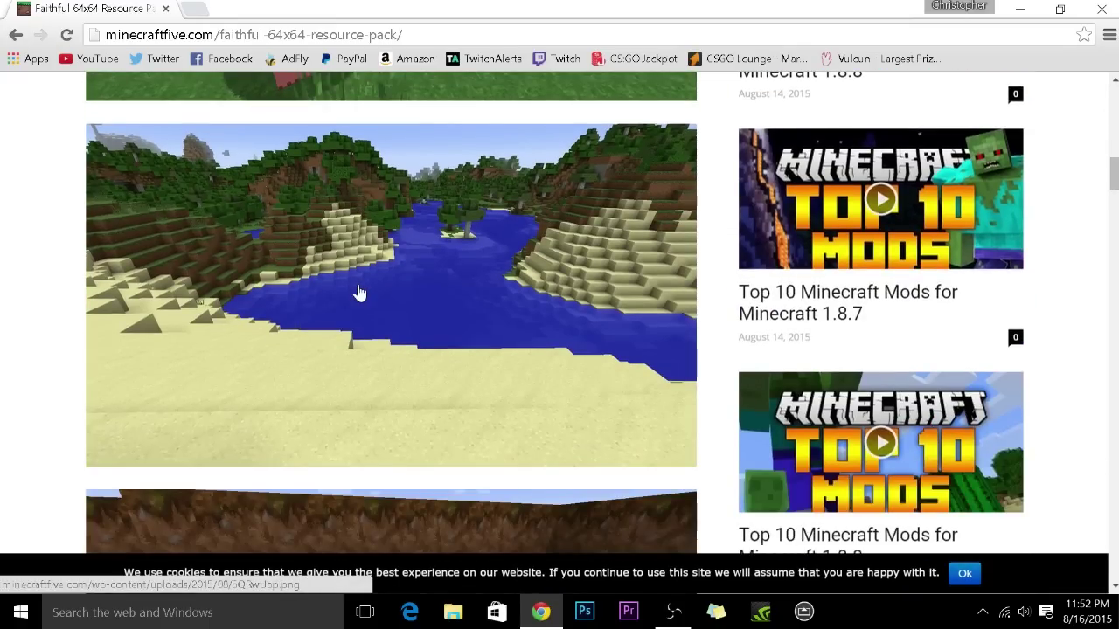
pyautogui.scroll(4, 361, 293)
pyautogui.scroll(-4, 308, 359)
pyautogui.scroll(-3, 311, 354)
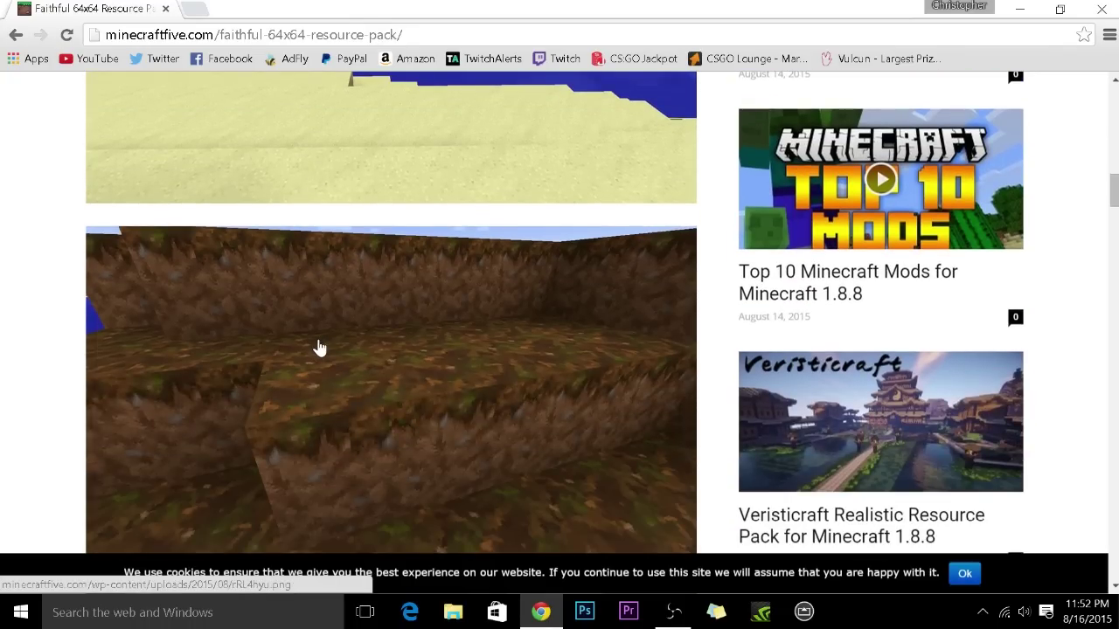
pyautogui.scroll(-6, 319, 348)
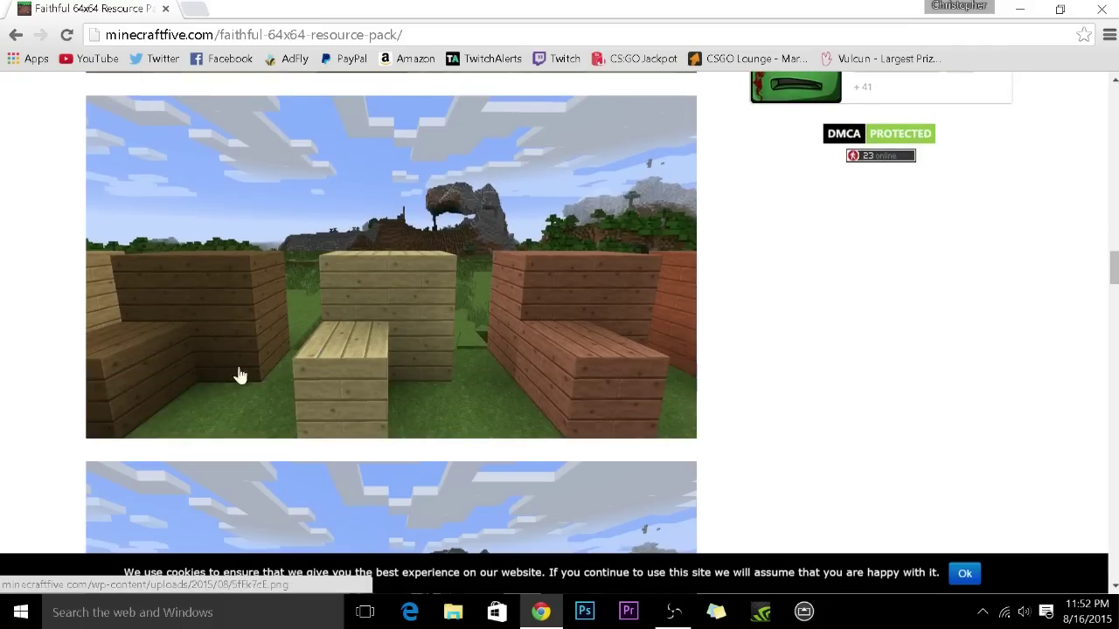
pyautogui.scroll(-4, 358, 380)
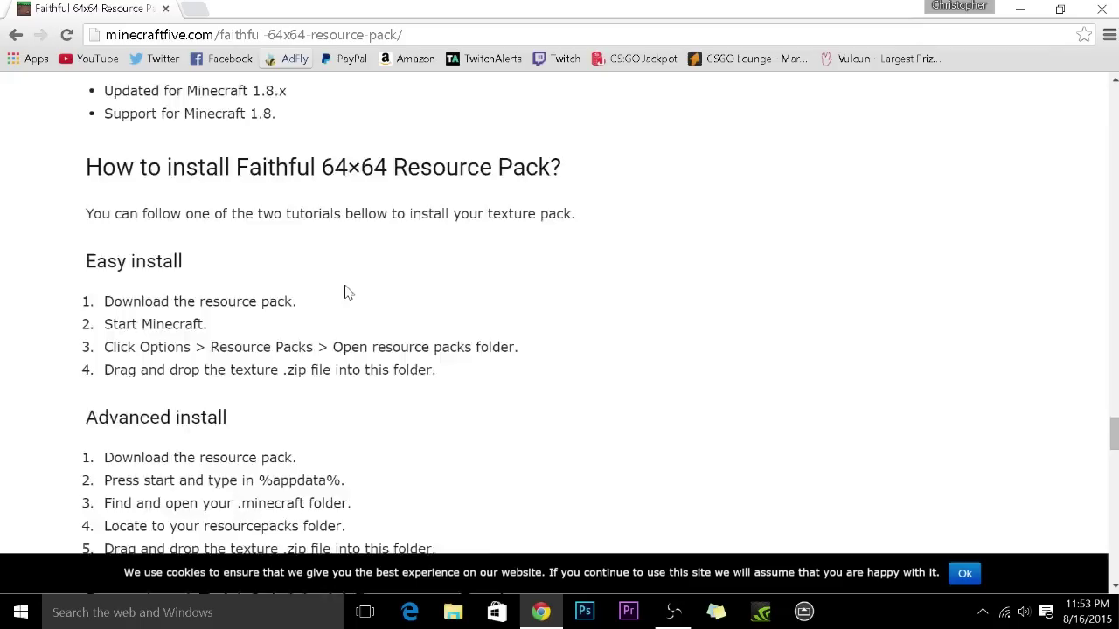
pyautogui.scroll(-4, 347, 293)
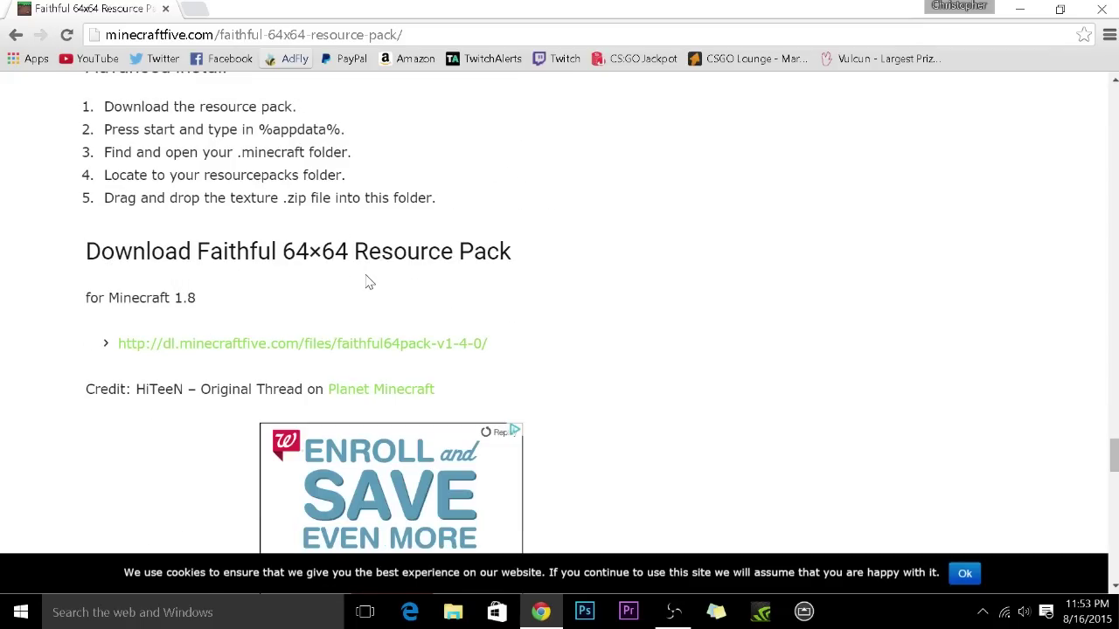
pyautogui.scroll(11, 362, 280)
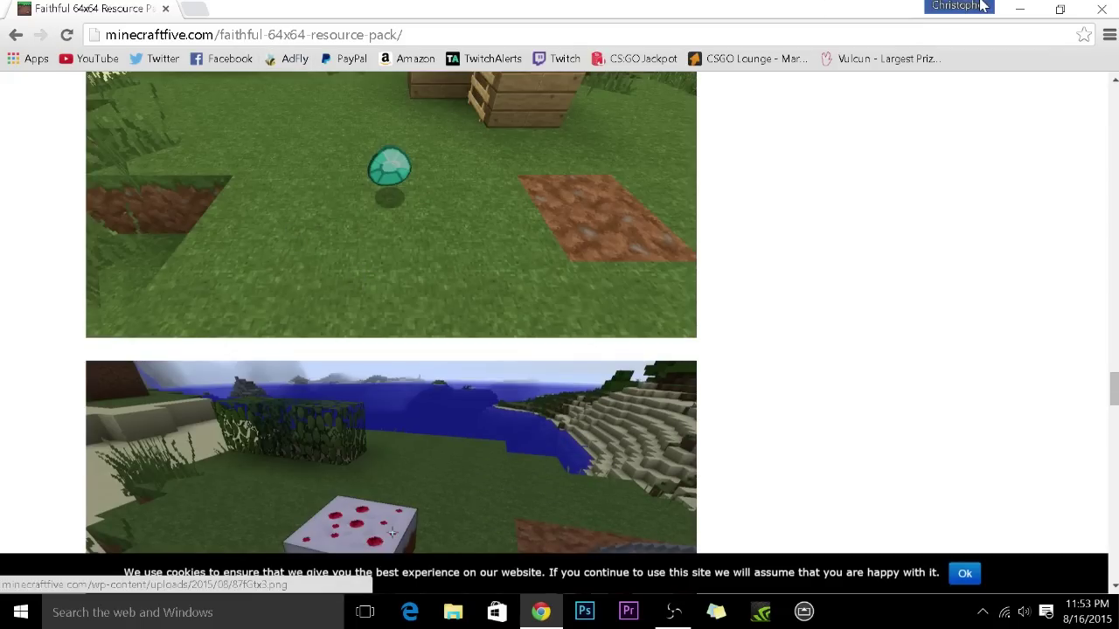
pyautogui.click(1019, 9)
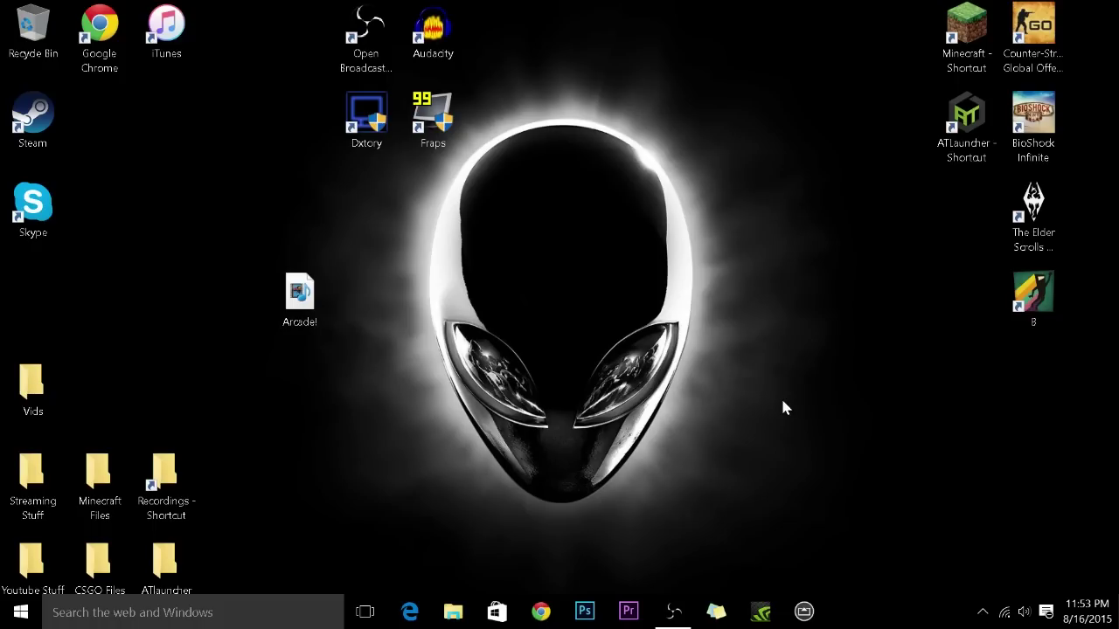
pyautogui.click(673, 612)
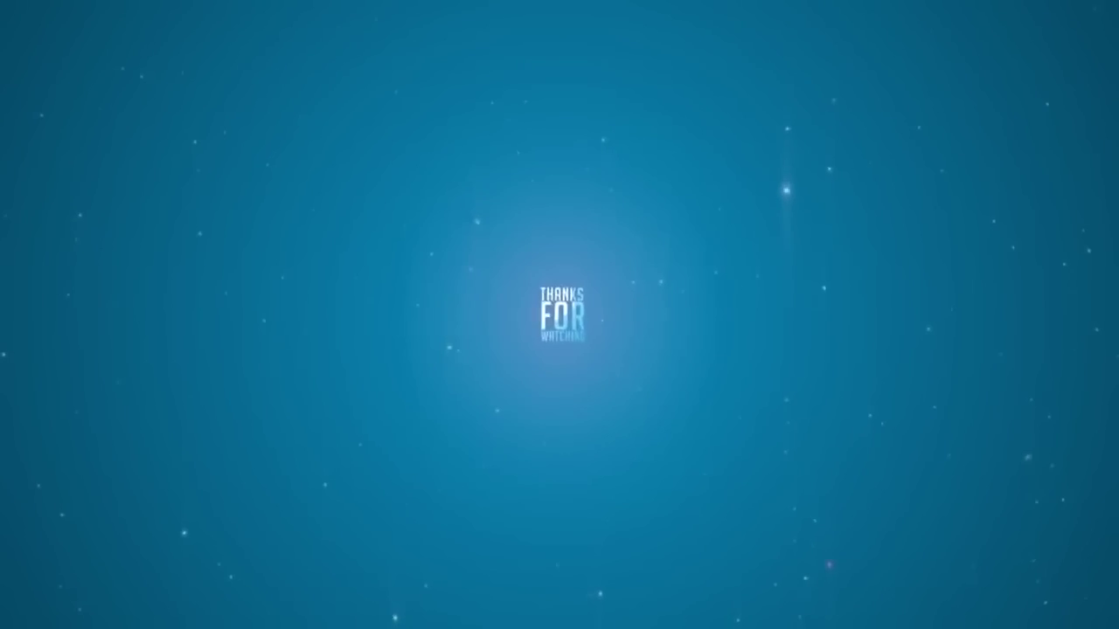